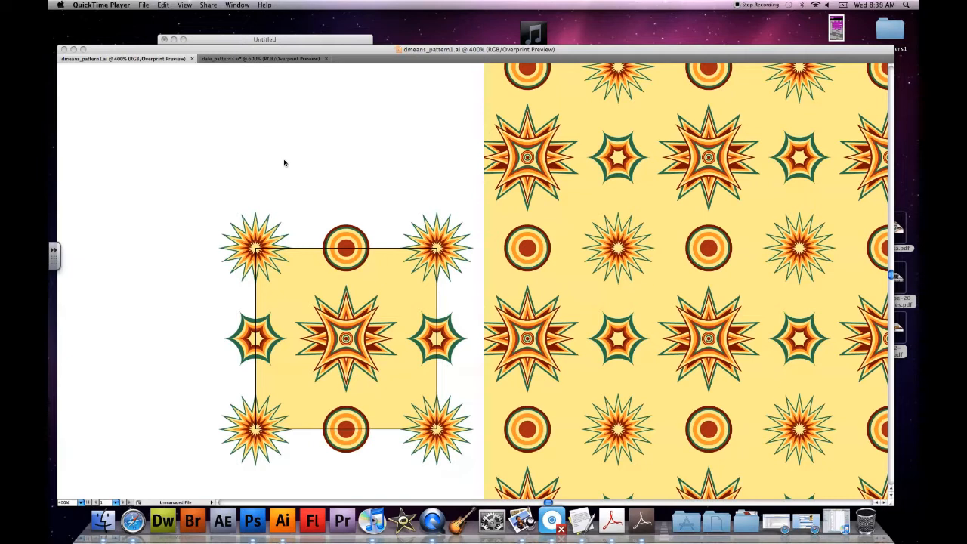
Switch to Illustrator and move the floating shape tools panel clear of the pattern artwork
left_click(328, 180)
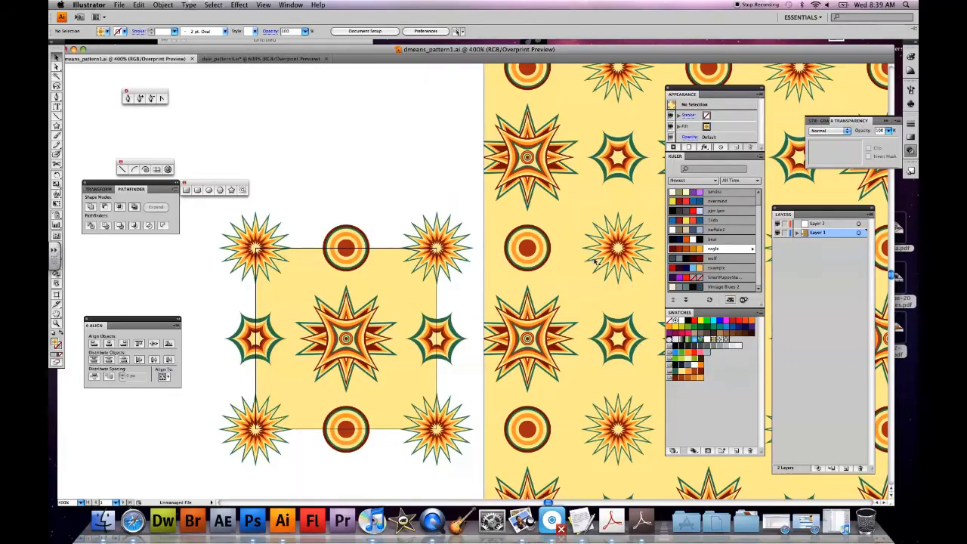
scroll(483, 257, "right", 5)
scroll(484, 257, "up", 1)
left_click_drag(406, 290, 599, 238)
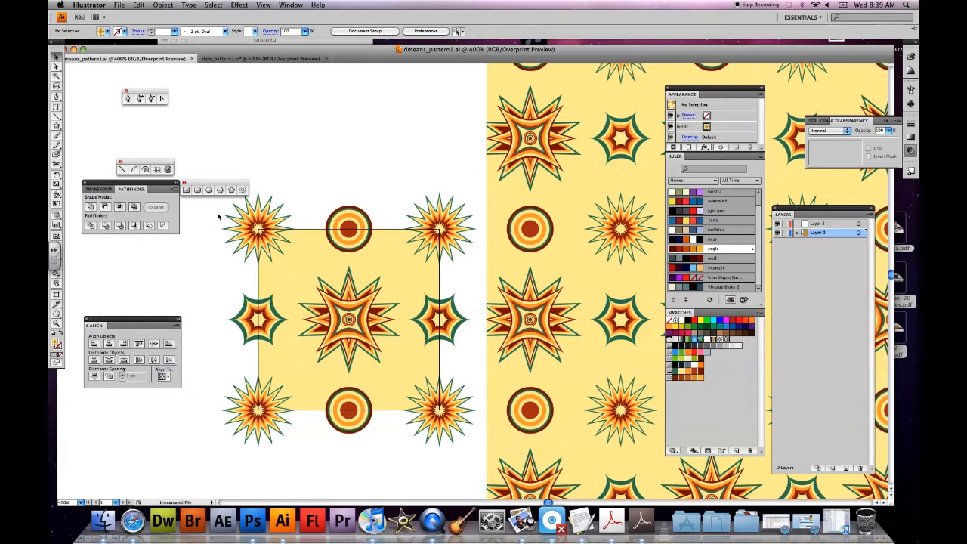
left_click_drag(209, 182, 216, 163)
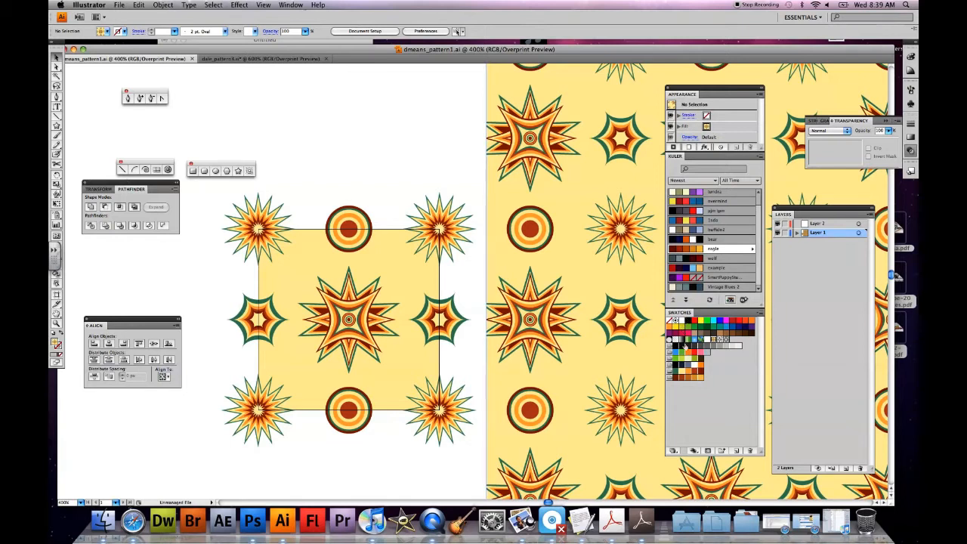
left_click(672, 449)
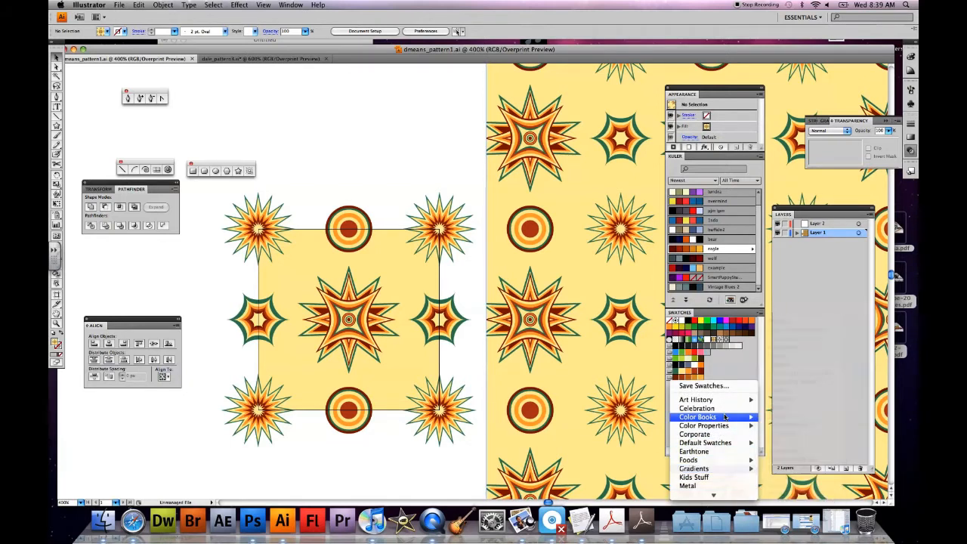
mouse_move(725, 417)
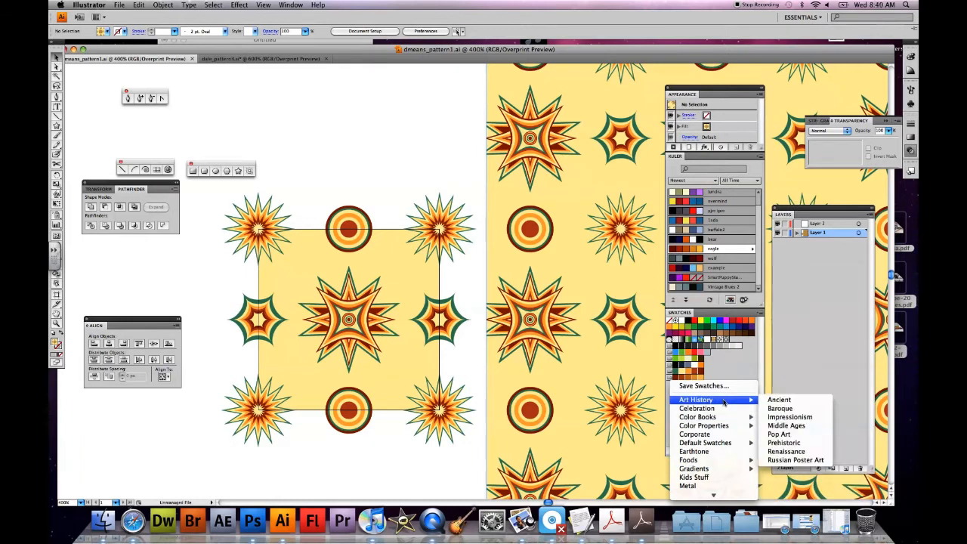
left_click(674, 157)
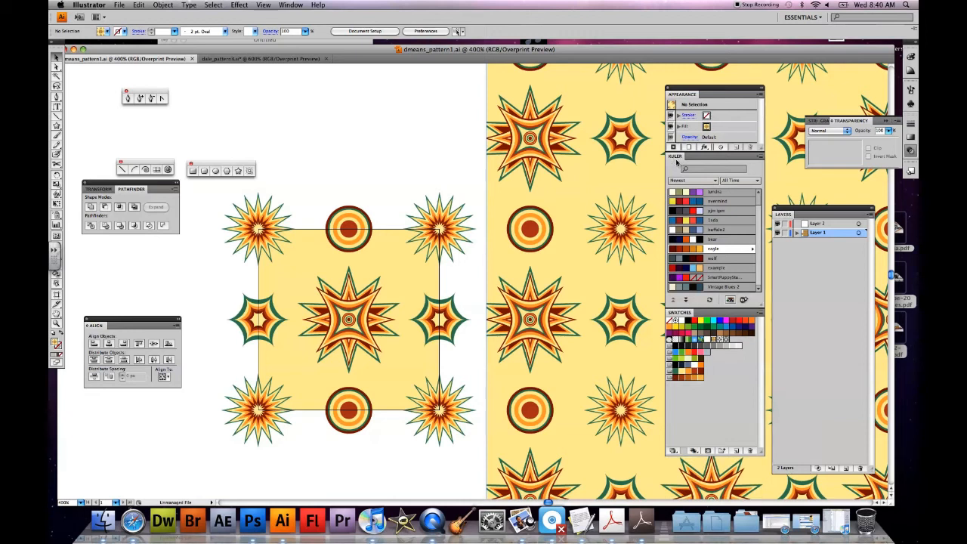
left_click(281, 7)
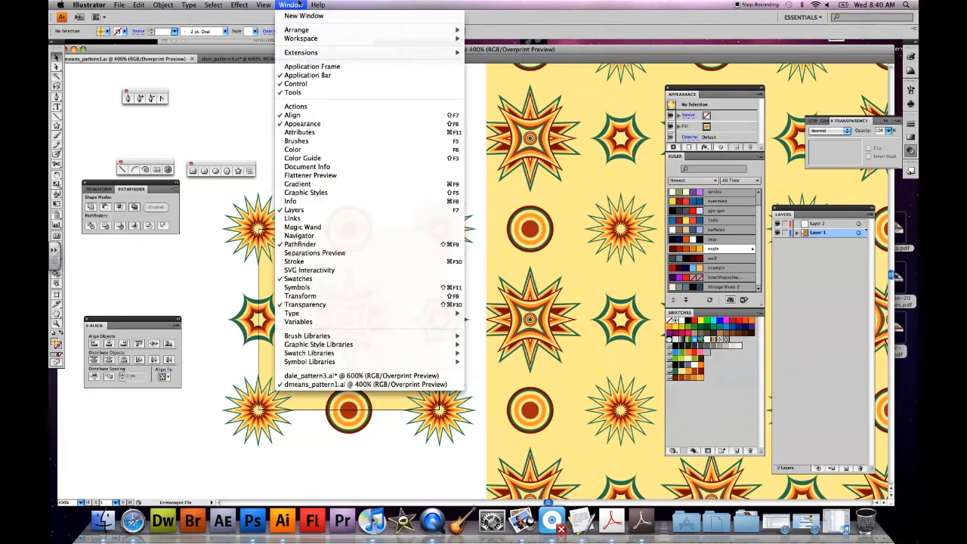
left_click(298, 4)
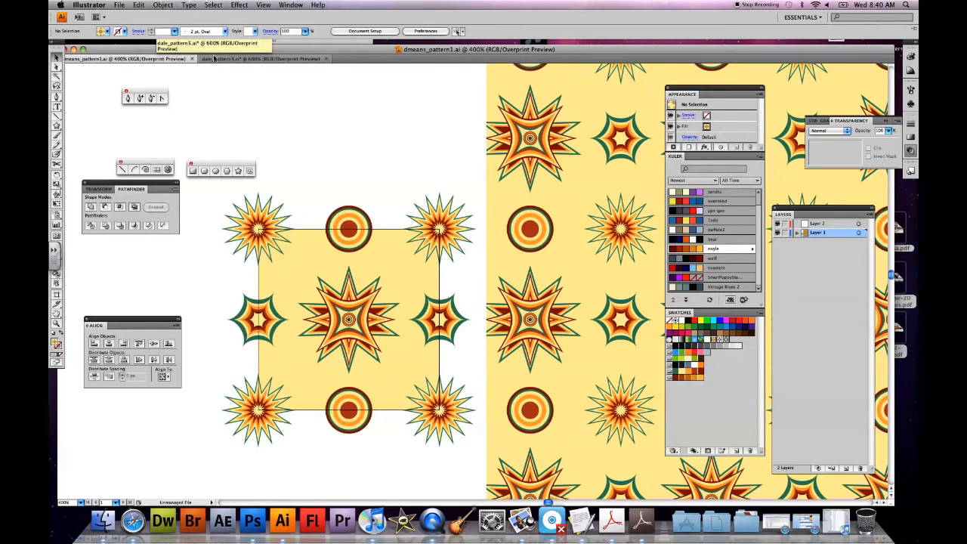
Create a new one-artboard document named d_pattern4, 100 px wide and 100 px high
key("super+n")
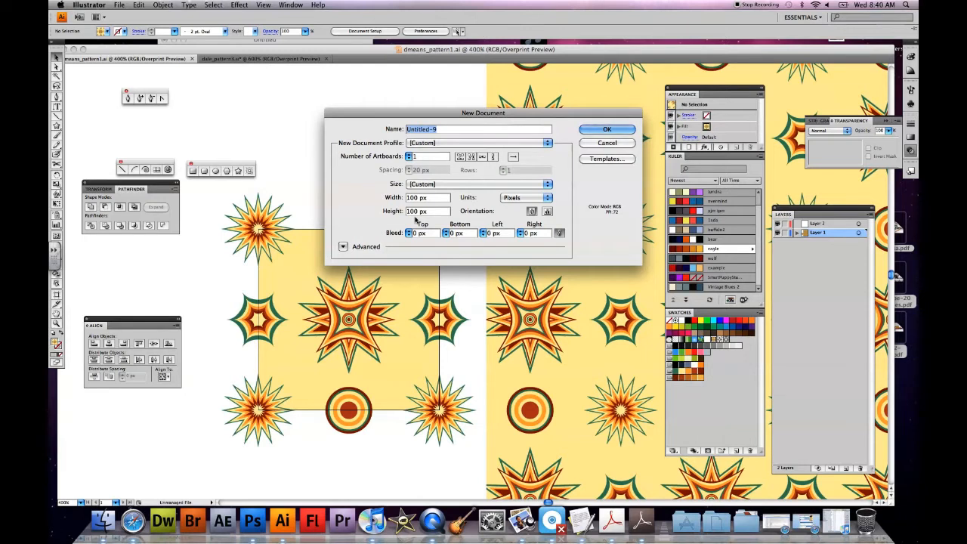
type("d_pattern")
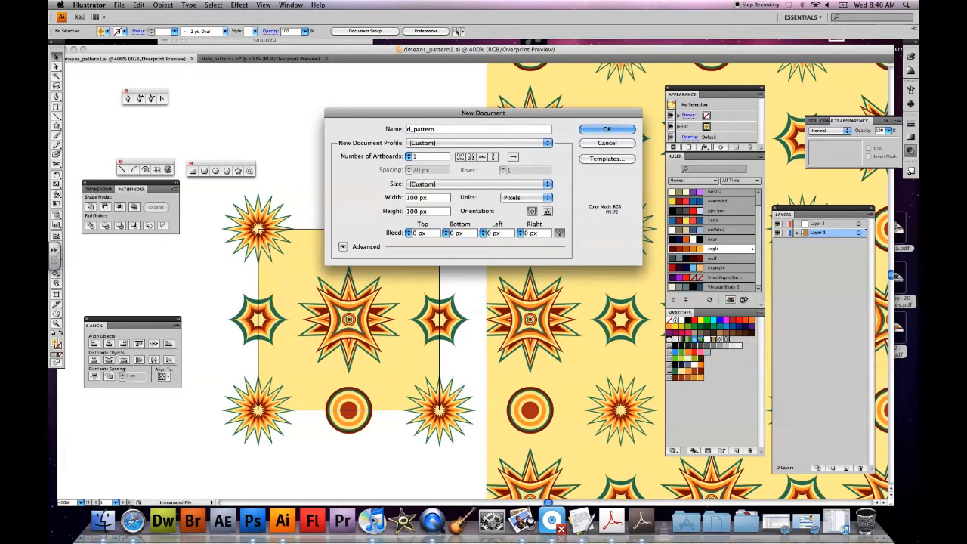
type("4")
key("Return")
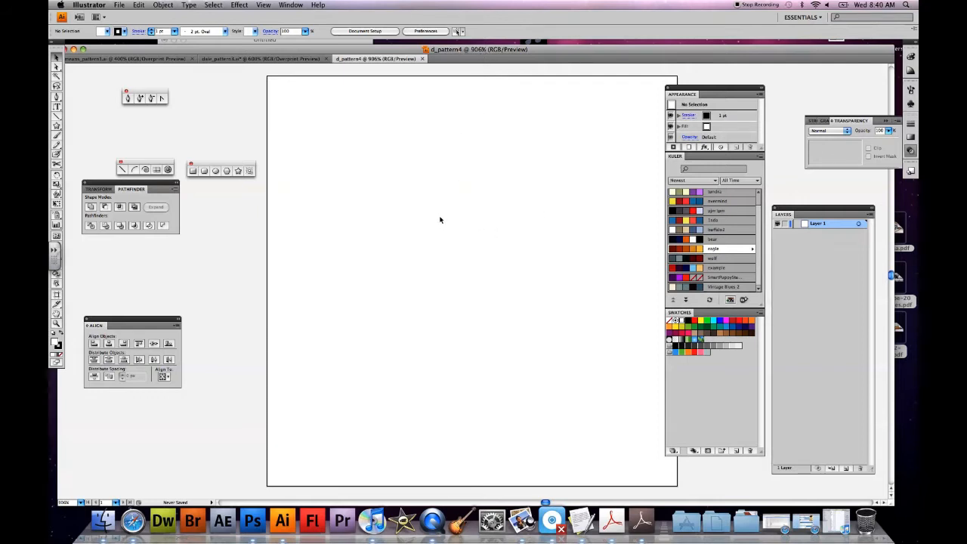
Accept the grid preferences with a gridline every 100 px and 10 subdivisions, and show the grid
scroll(440, 219, "down", 4)
scroll(439, 219, "up", 3)
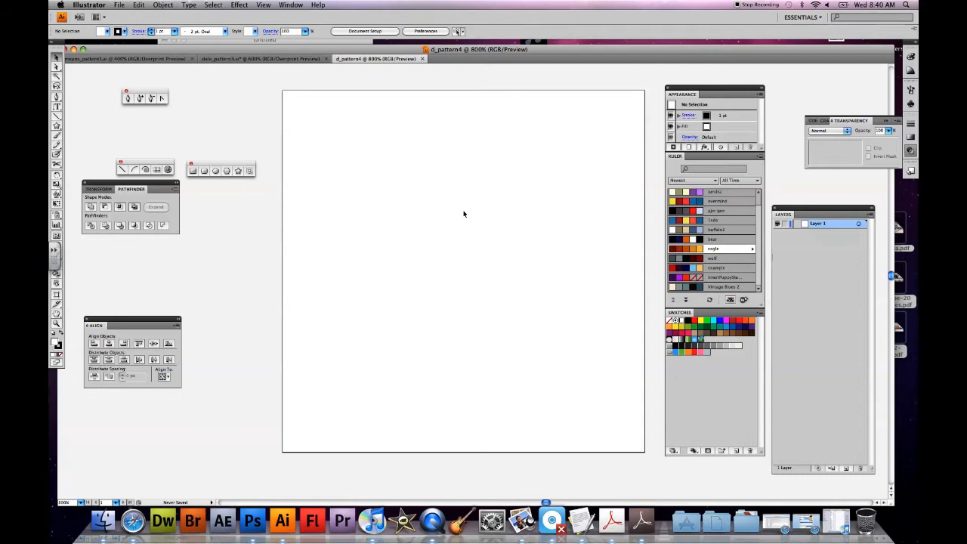
left_click(85, 5)
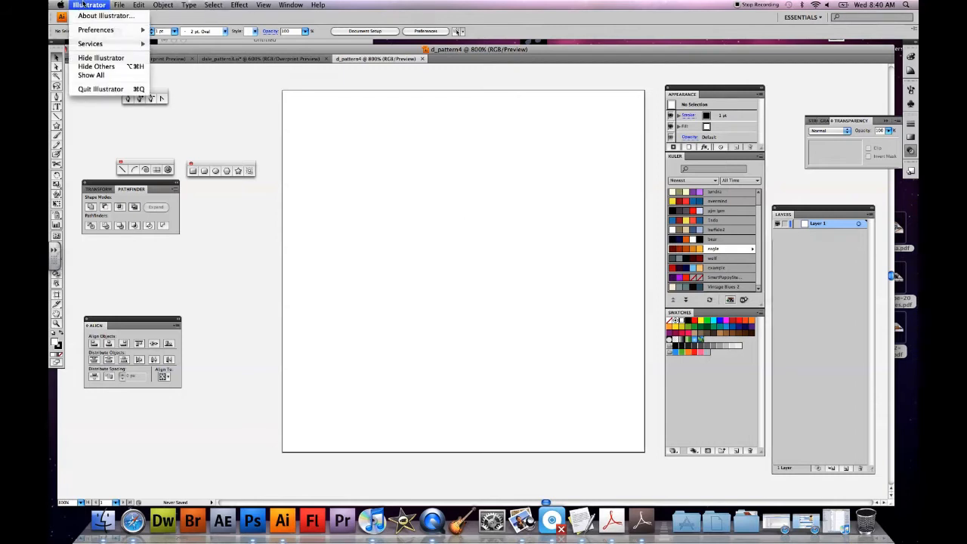
mouse_move(89, 28)
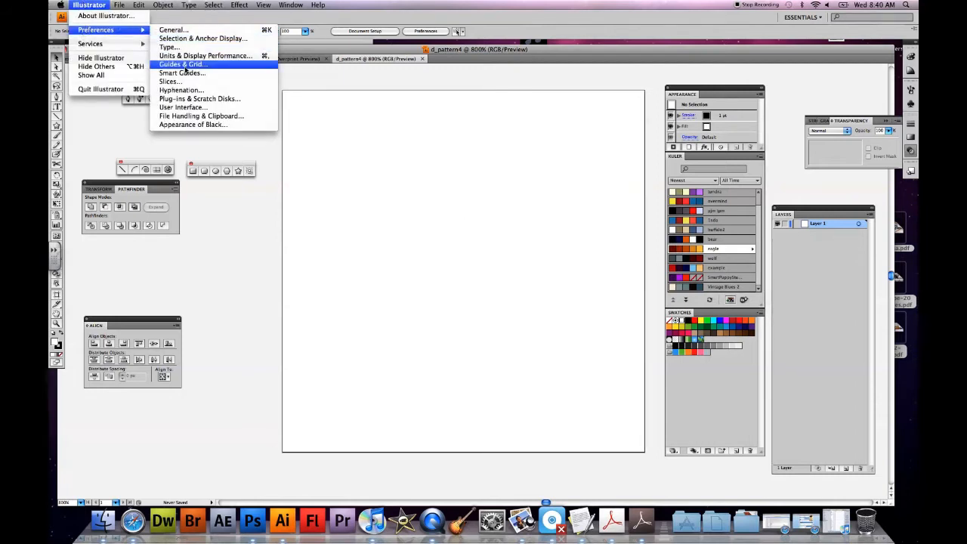
left_click(184, 67)
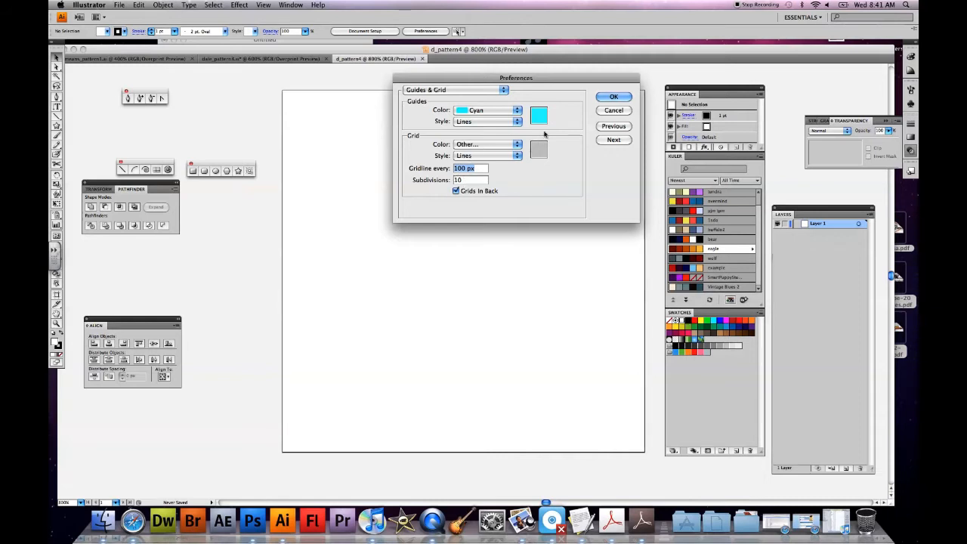
left_click(612, 97)
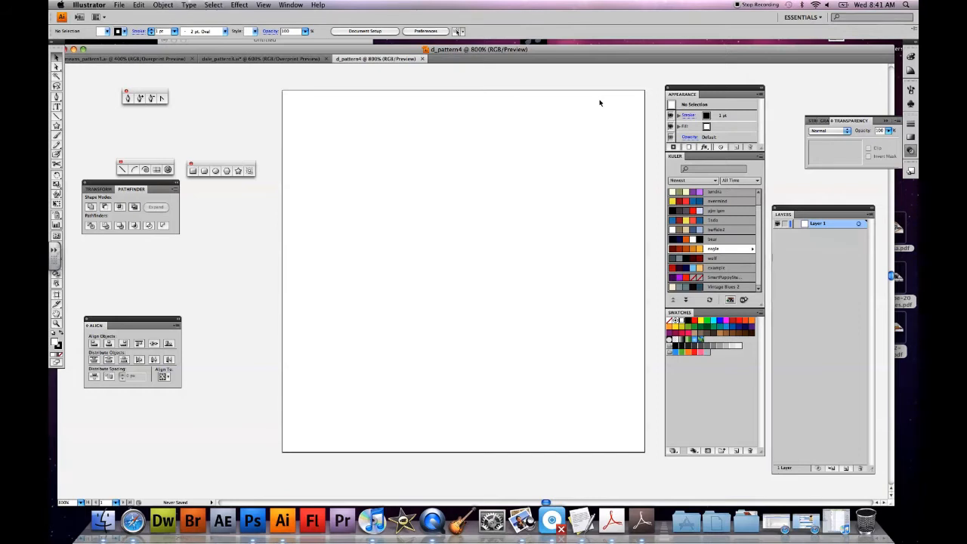
key("super+apostrophe")
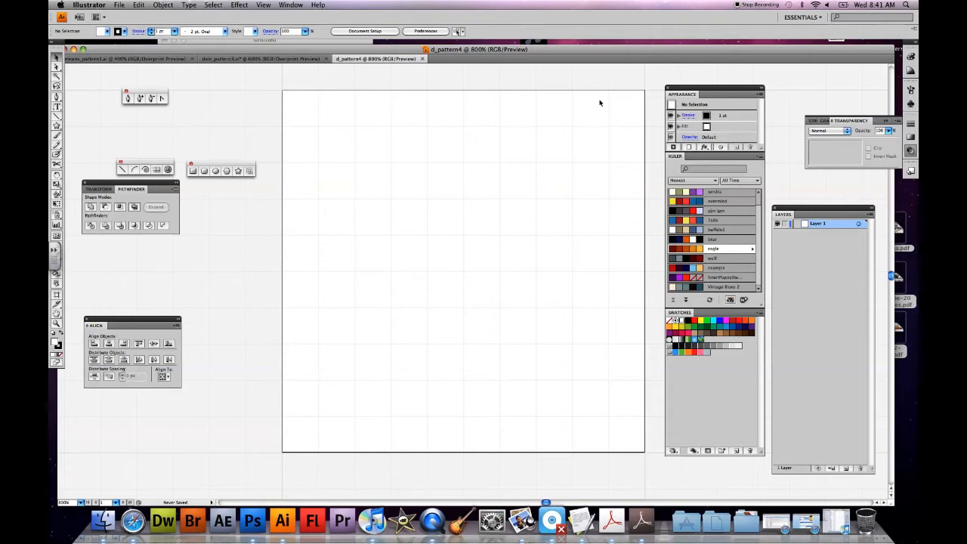
left_click(264, 6)
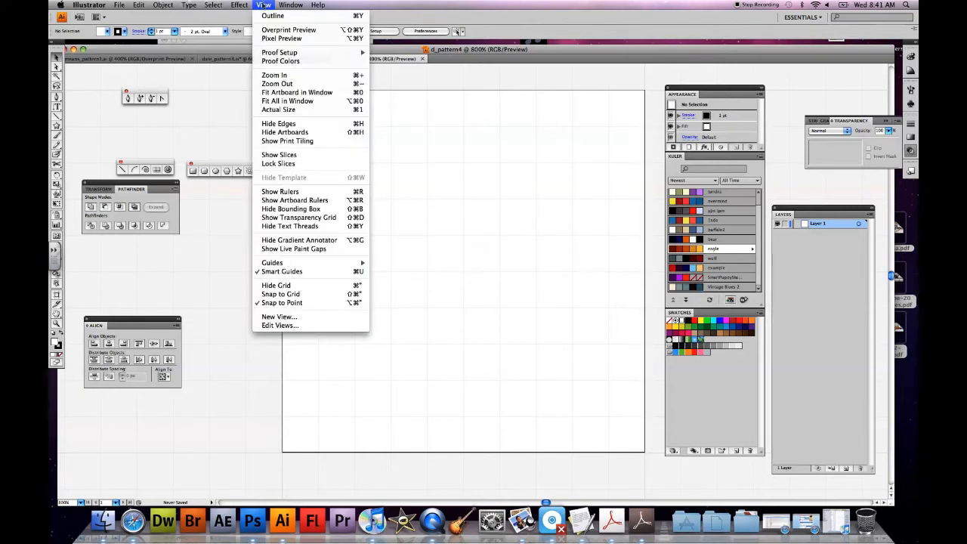
left_click(361, 271)
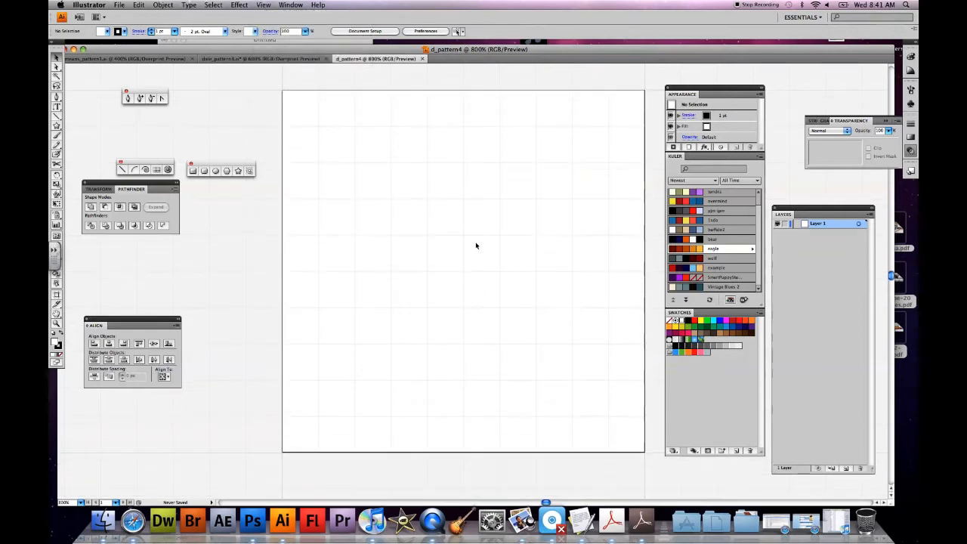
Draw a ten-pointed star about 40 px wide and 42 px high, centred on the artboard's upper-left corner
scroll(475, 246, "up", 1)
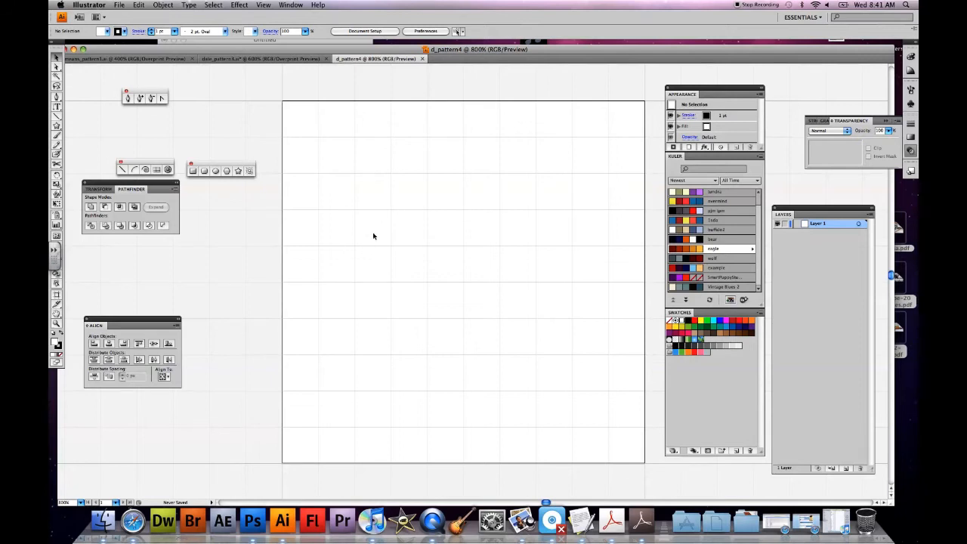
scroll(381, 223, "up", 2)
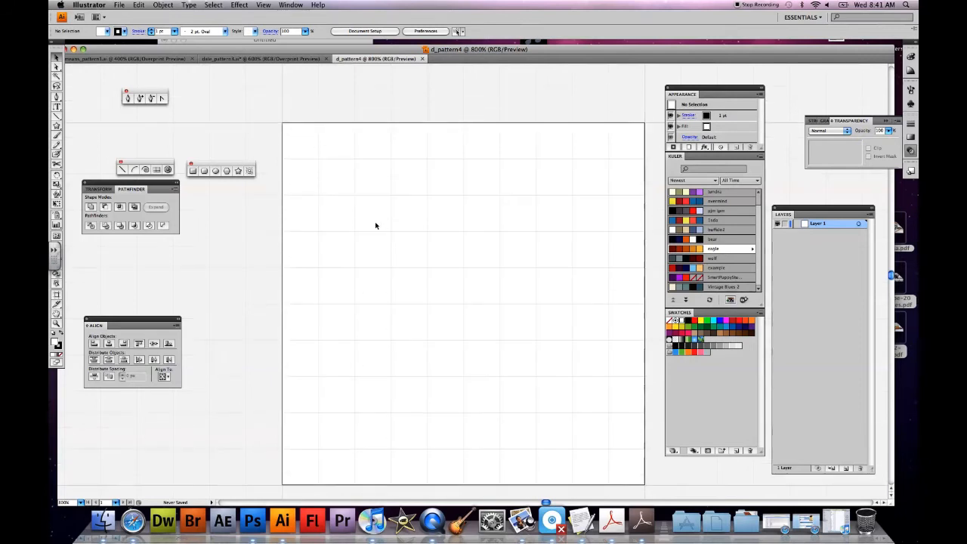
left_click_drag(334, 222, 407, 292)
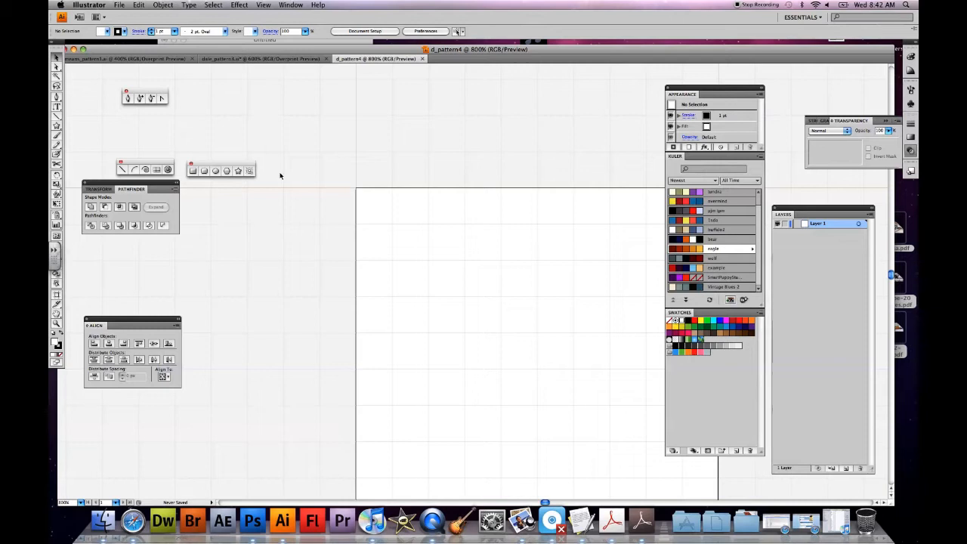
left_click(237, 171)
left_click_drag(356, 188, 395, 257)
key("Up")
key("Up")
key("Up")
key("Up")
key("Up")
key("Up")
key("Up")
key("Up")
key("Up")
key("Down")
key("Down")
key("Down")
key("Down")
key("Down")
key("Down")
key("Down")
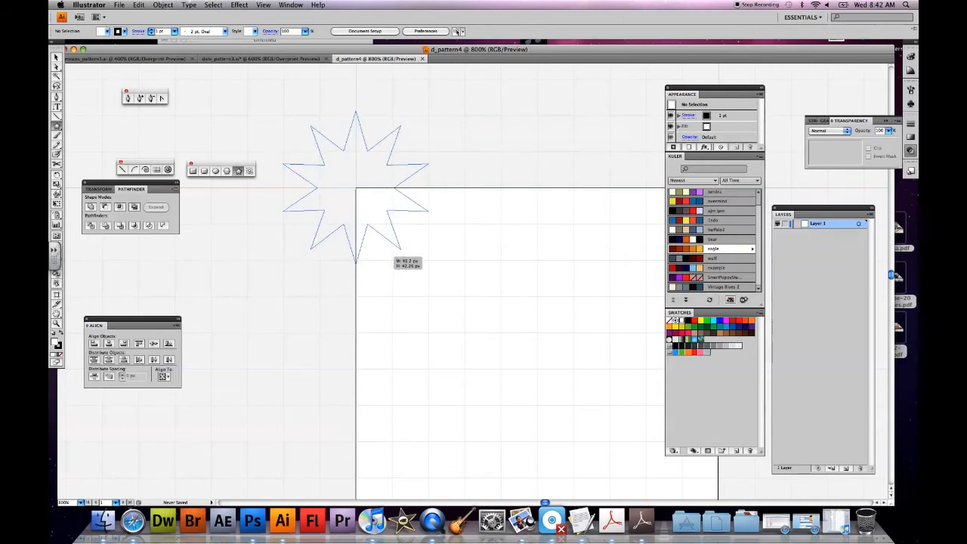
left_click_drag(394, 257, 394, 257)
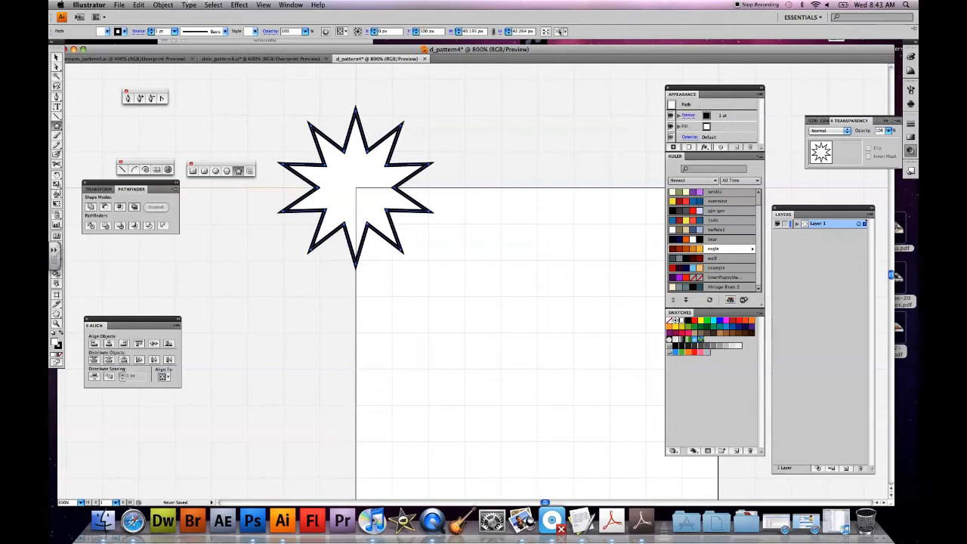
Fill the star with a dark gray swatch
left_click(114, 59)
key("v")
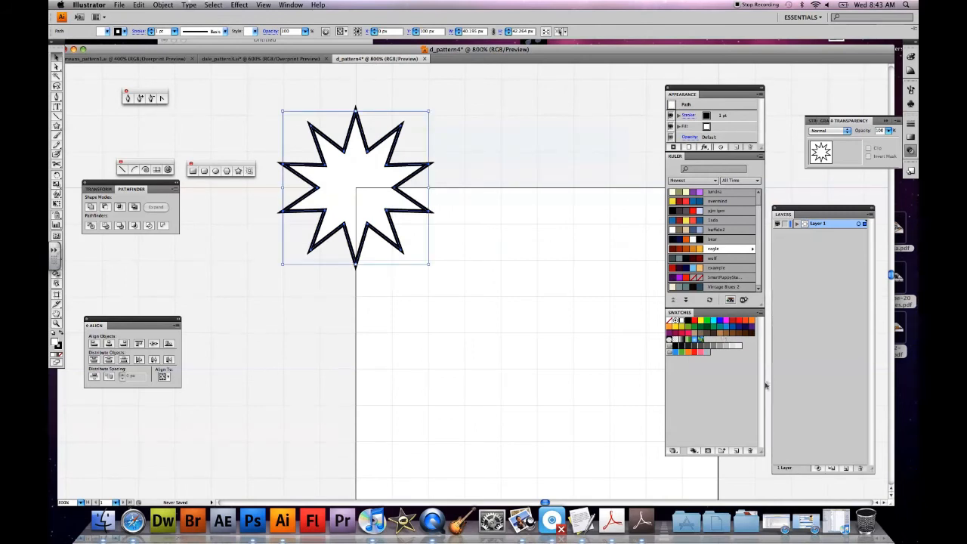
left_click(695, 348)
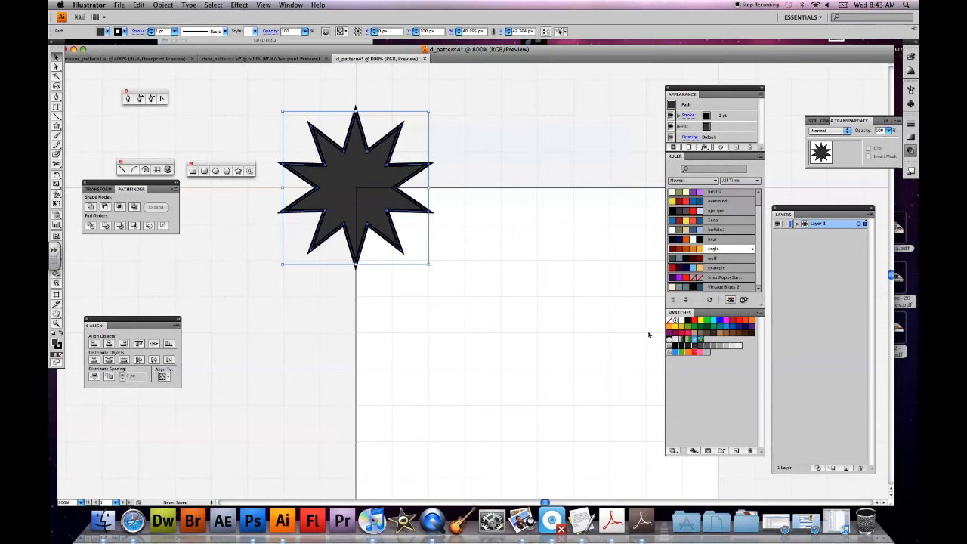
Paste a copy of the star in front, filled medium gray and scaled from its centre to about 27 × 28 px
key("super")
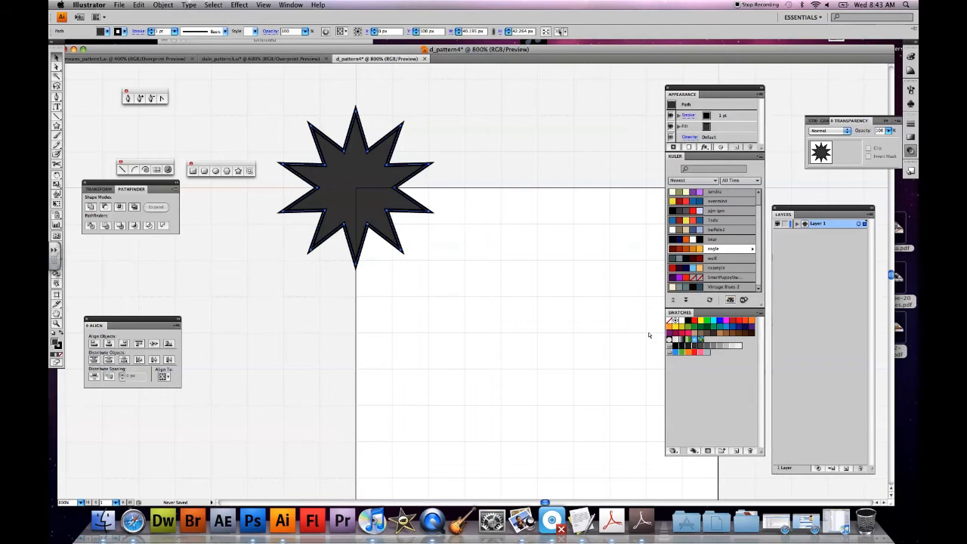
key("super+f")
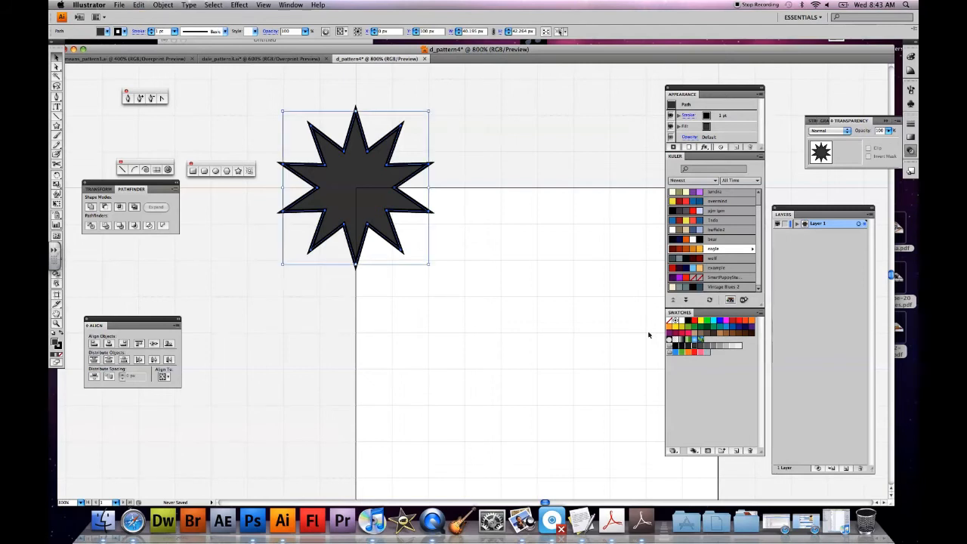
left_click(719, 347)
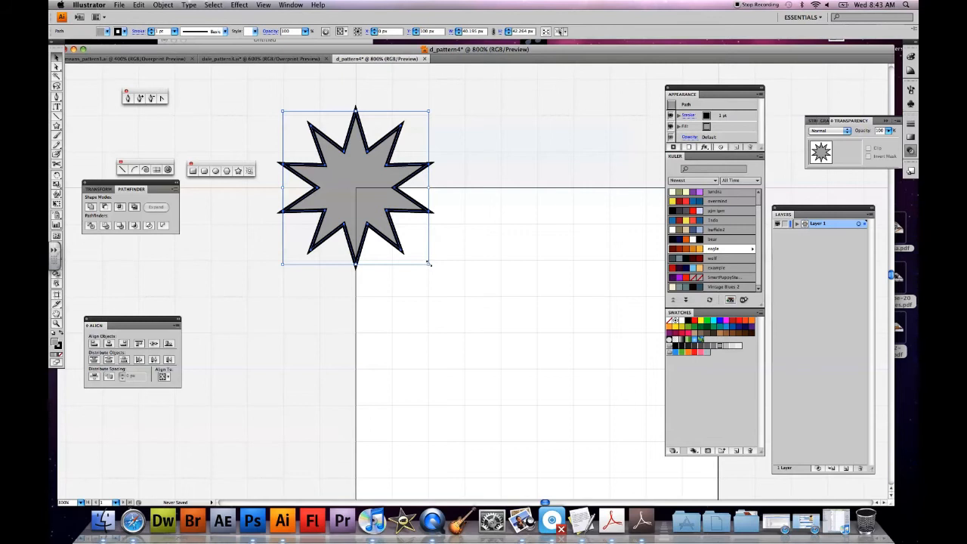
left_click_drag(429, 264, 410, 250)
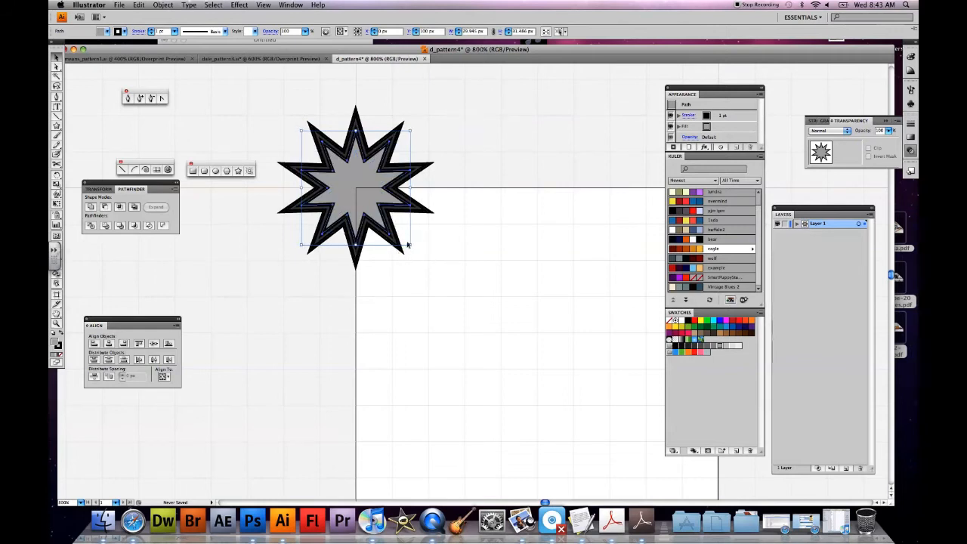
left_click_drag(408, 244, 403, 241)
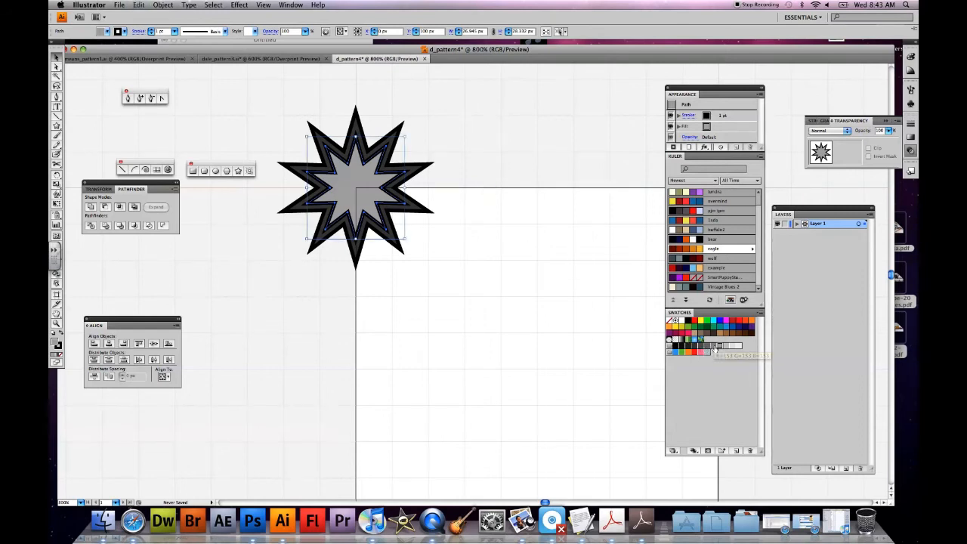
Add a third star copy in front, filled very light gray and scaled from its centre to about 17 × 18 px
left_click(737, 349)
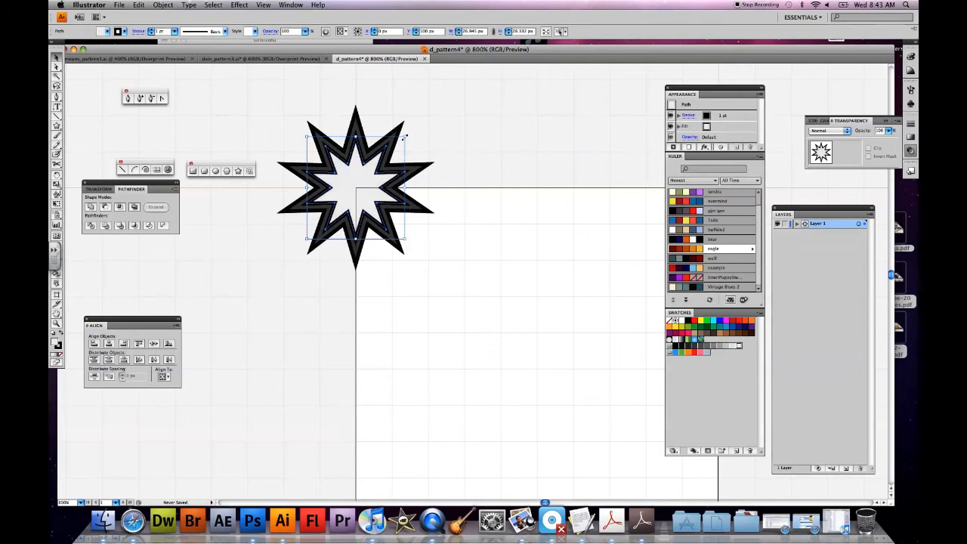
left_click_drag(405, 137, 388, 154)
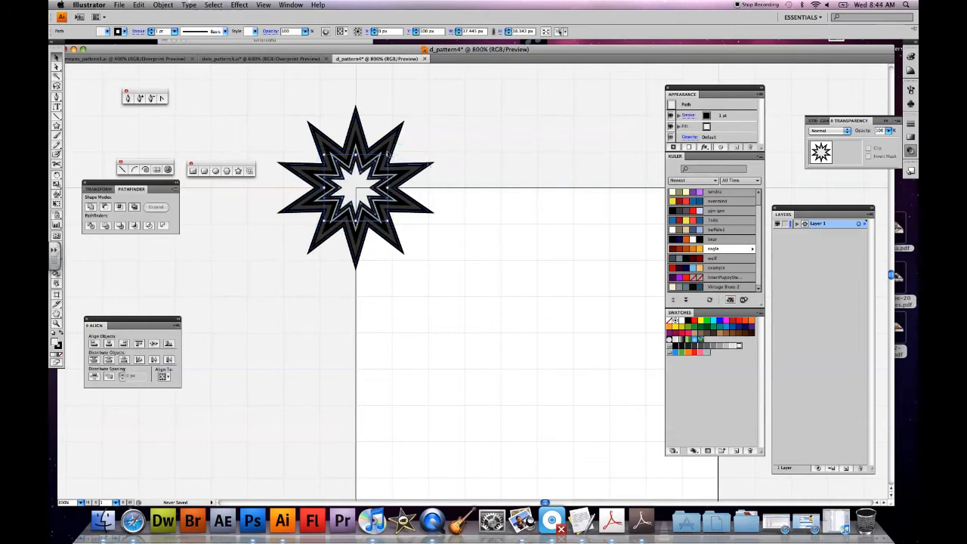
left_click(465, 160)
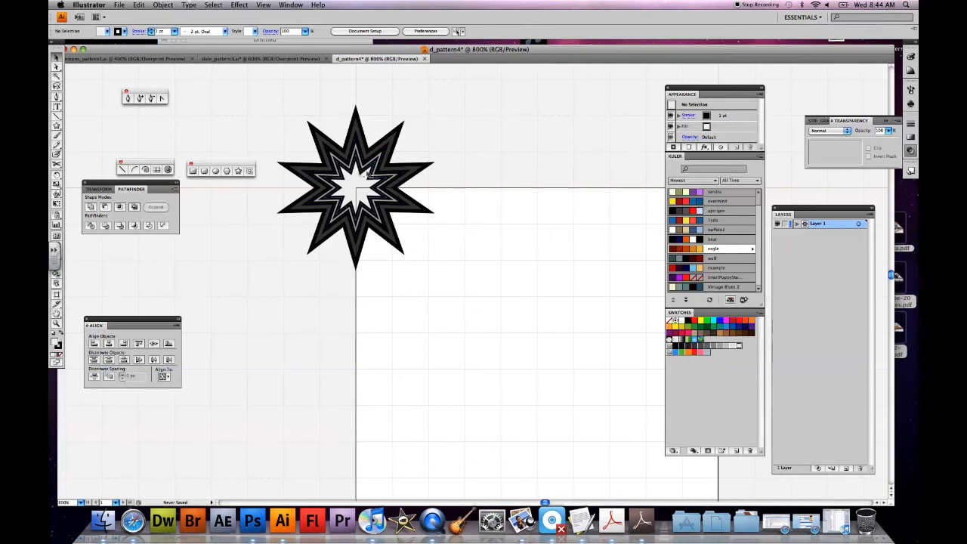
Group the three concentric stars and place a copy of the group centred on the artboard's upper-right corner
left_click_drag(283, 108, 420, 266)
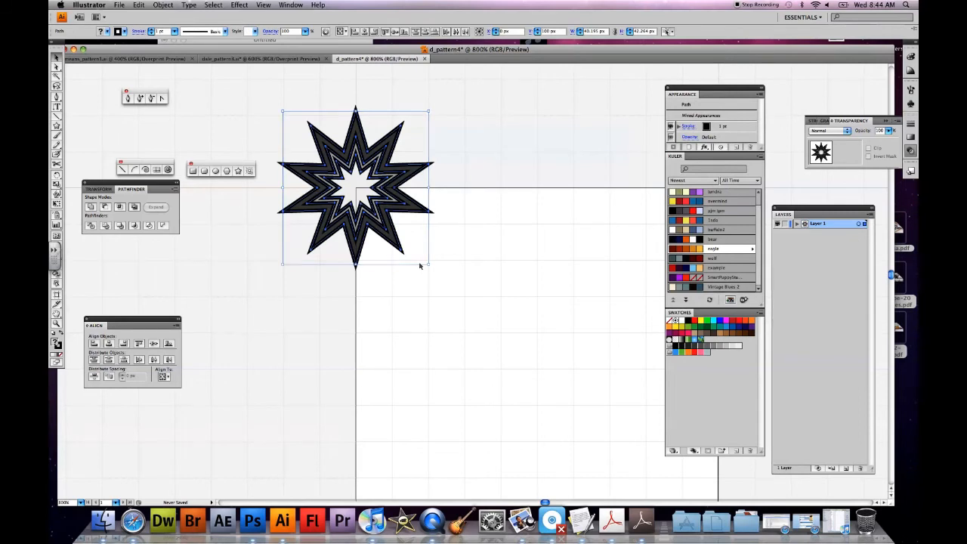
key("super+g")
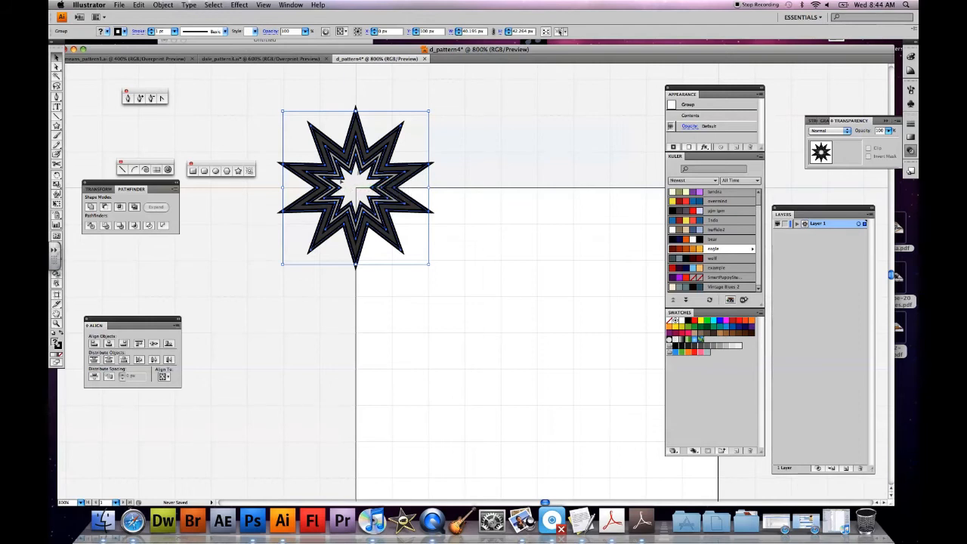
left_click(526, 237)
left_click_drag(529, 237, 437, 290)
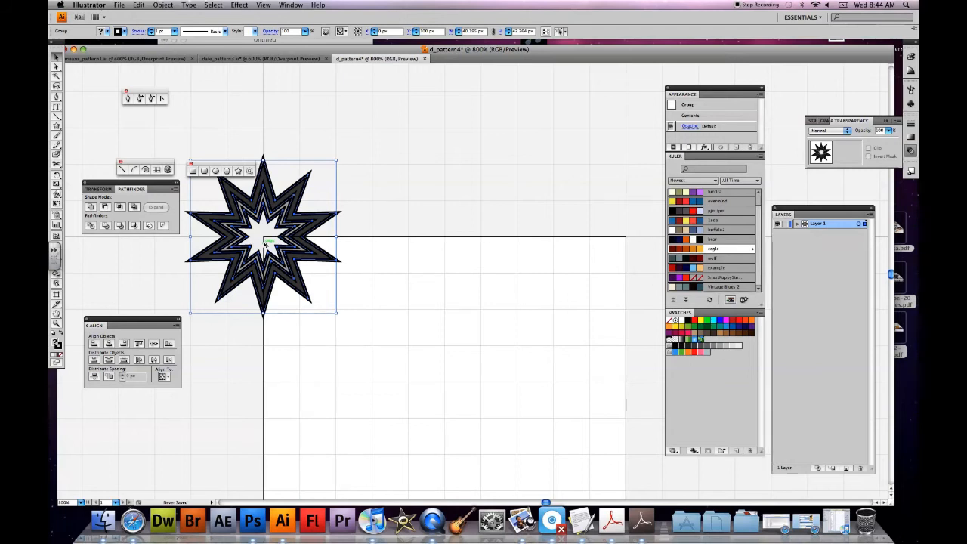
left_click_drag(264, 243, 629, 242)
key("shift")
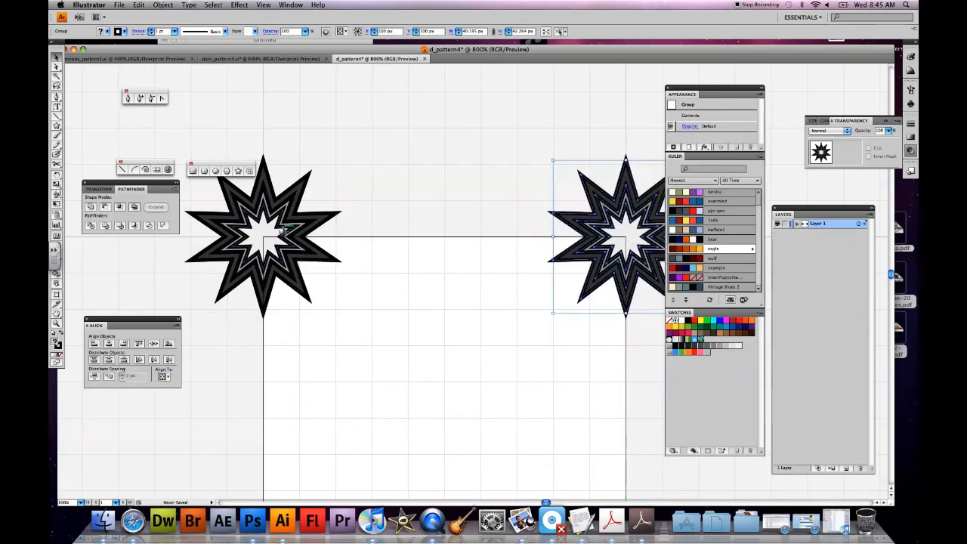
Copy both upper star groups straight down to the artboard's two lower corners
left_click(277, 236, "shift")
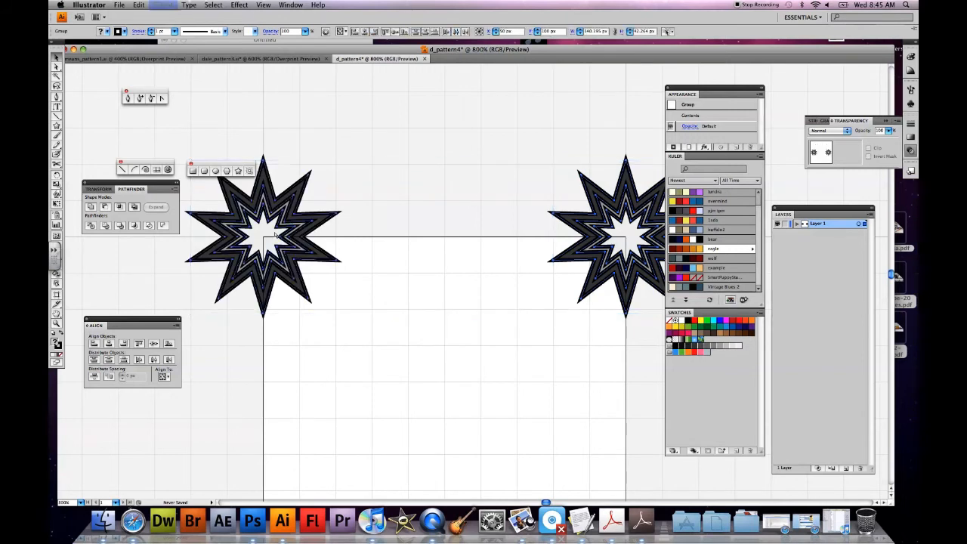
scroll(277, 236, "down", 4)
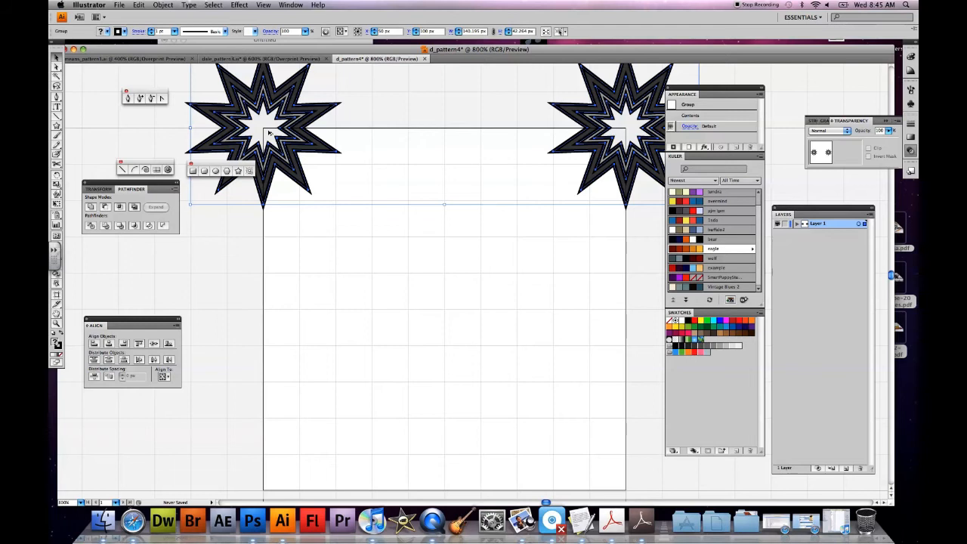
left_click_drag(268, 133, 265, 483)
key("super+minus")
scroll(300, 406, "down", 3)
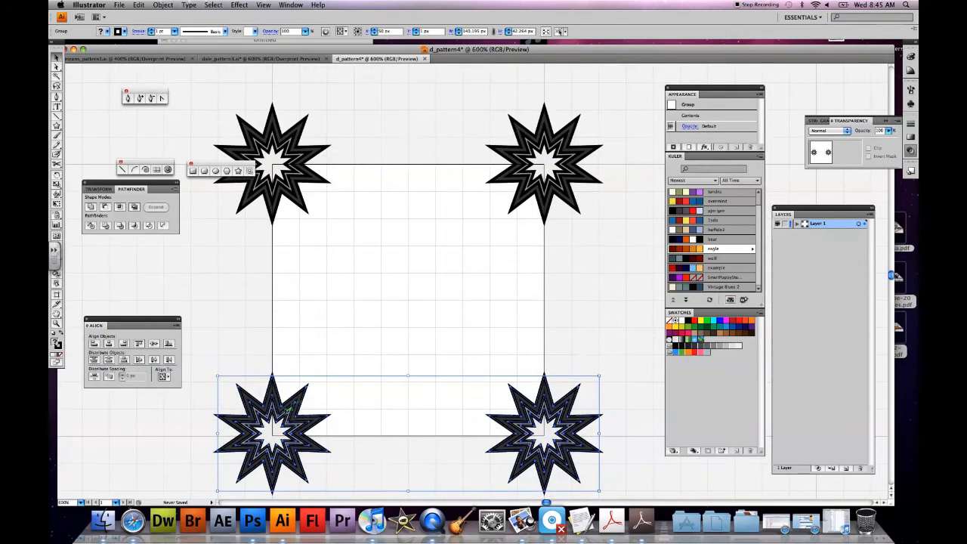
Shift the lower pair of stars so their centres sit exactly on the artboard's bottom edge at Y 0 px
scroll(273, 402, "up", 2)
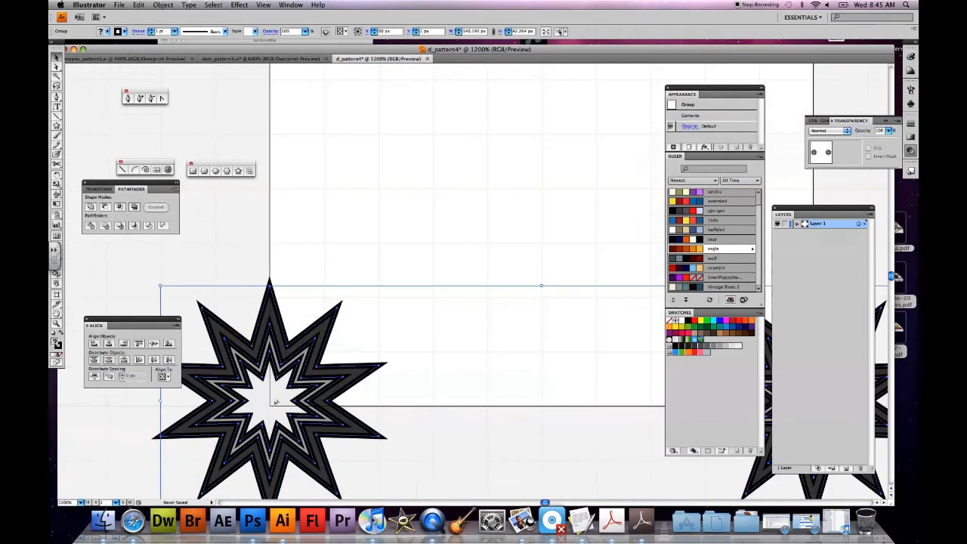
scroll(279, 396, "down", 1)
left_click_drag(279, 393, 279, 399)
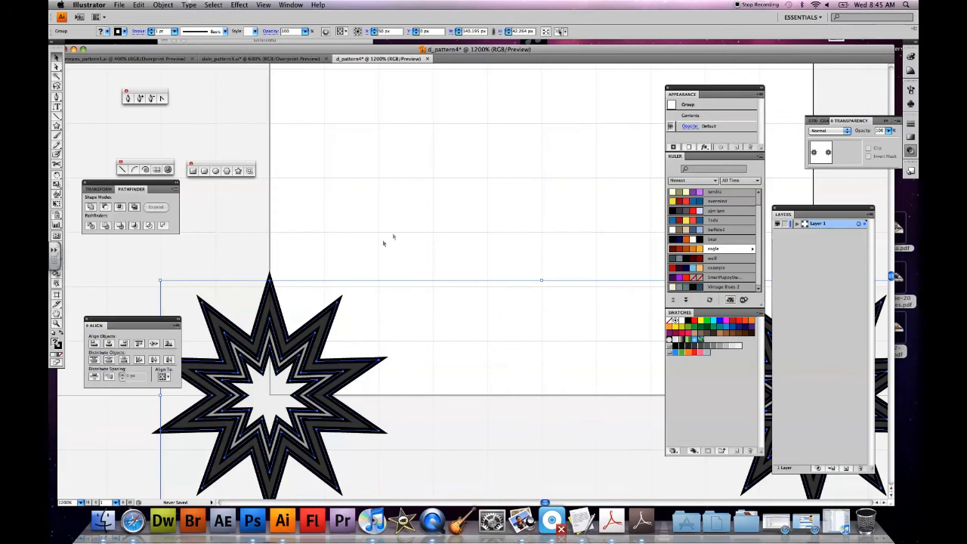
scroll(383, 243, "up", 5)
scroll(381, 240, "down", 2)
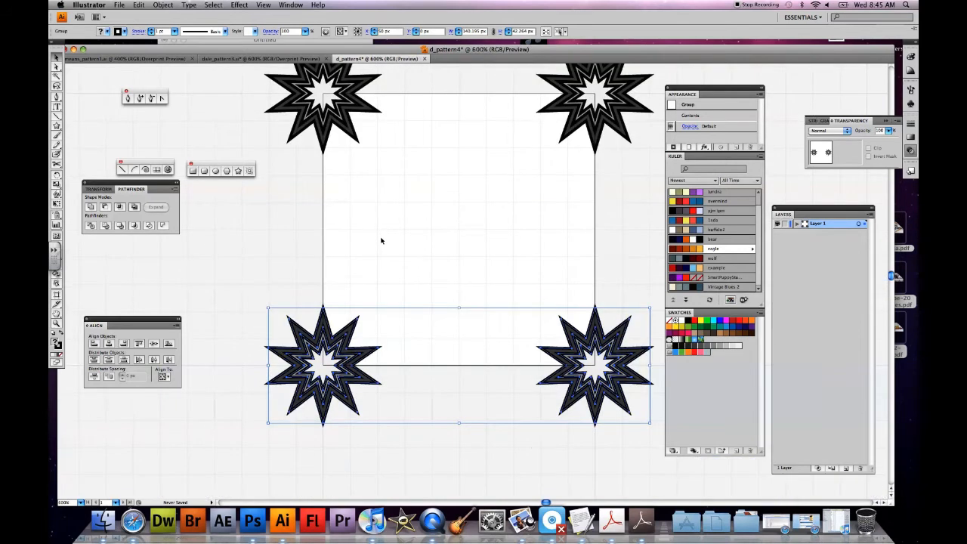
scroll(385, 231, "down", 1)
left_click(416, 218)
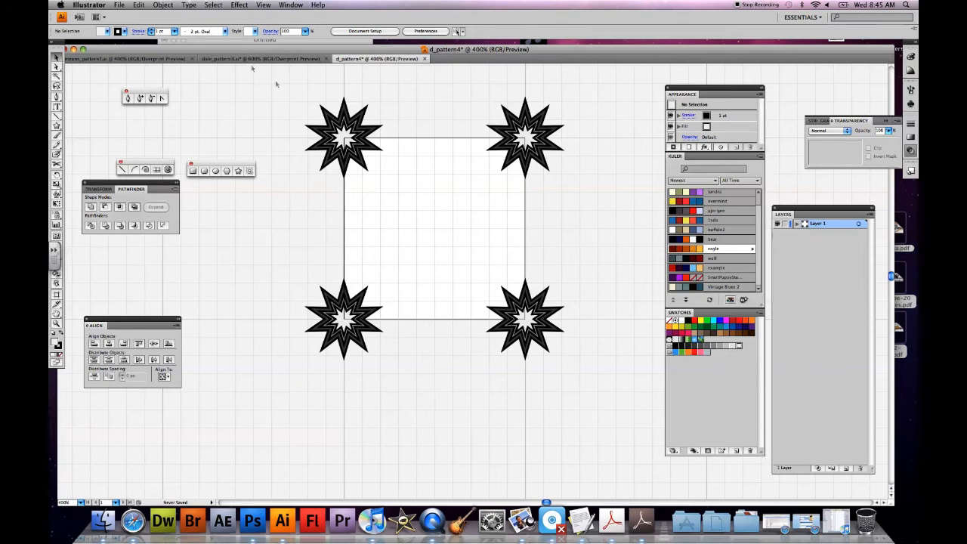
Switch to the dmeans_pattern1.ai document and delete the large pattern-filled path at the top of Layer 1
left_click(130, 59)
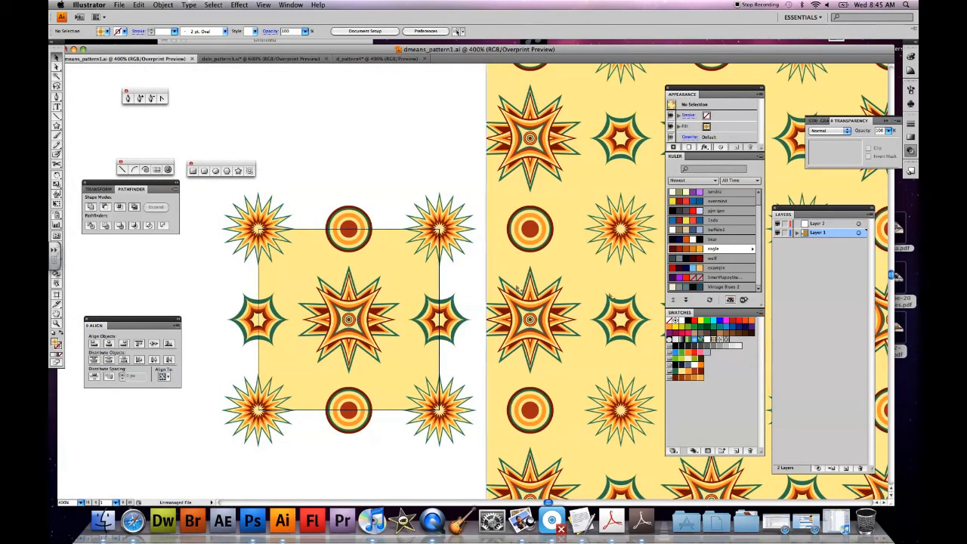
left_click(796, 232)
left_click_drag(809, 212, 507, 109)
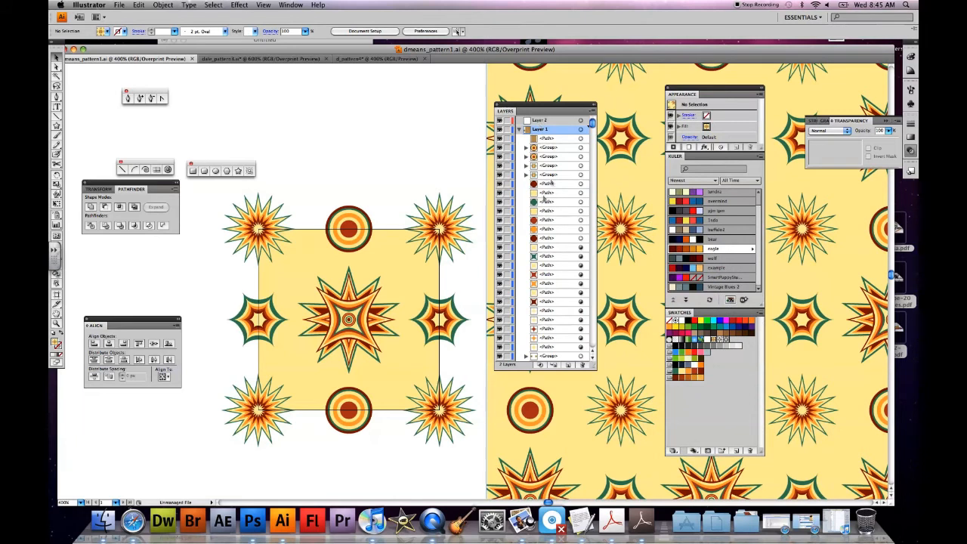
left_click(589, 139)
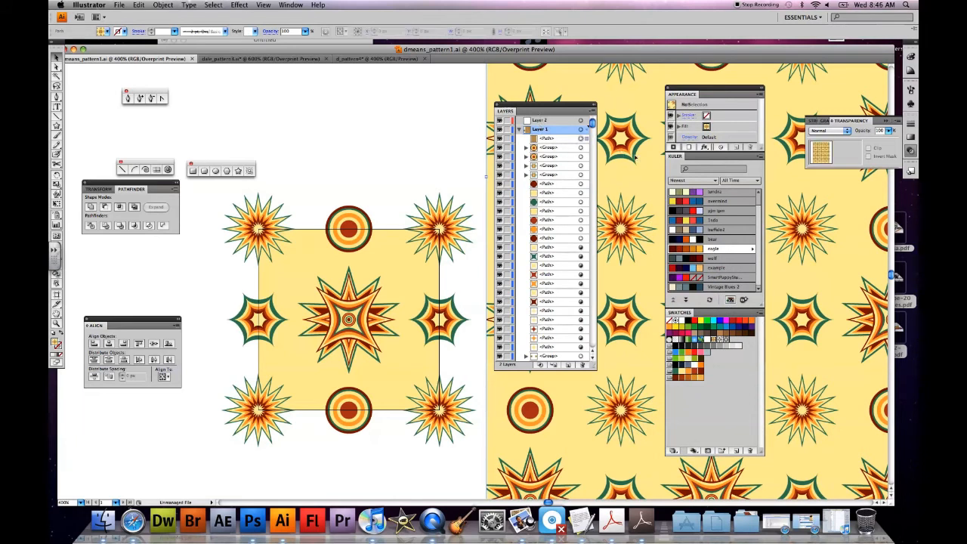
key("Delete")
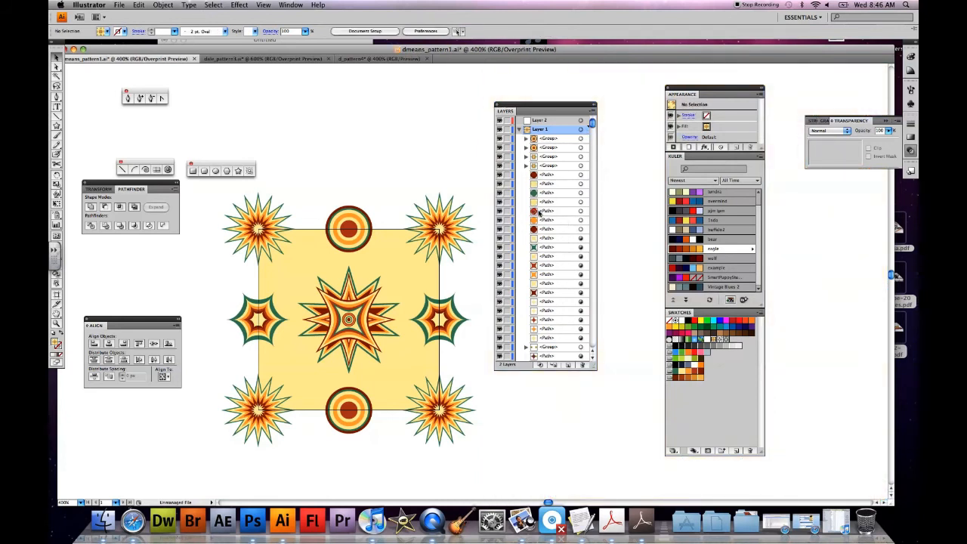
Select the unfilled, unstroked square at the very bottom of Layer 1 and move it straight up to Y 120 px
scroll(555, 210, "down", 2)
scroll(555, 227, "down", 3)
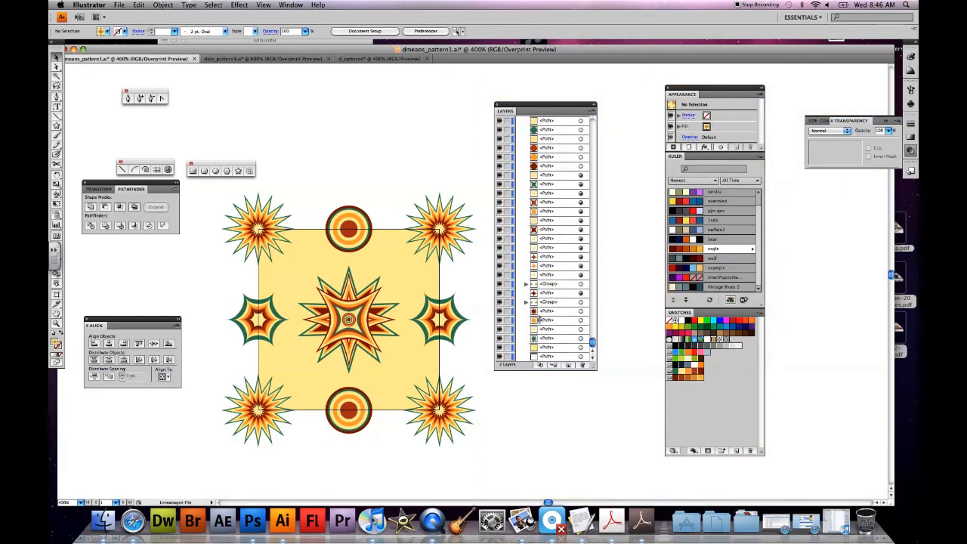
left_click(553, 357)
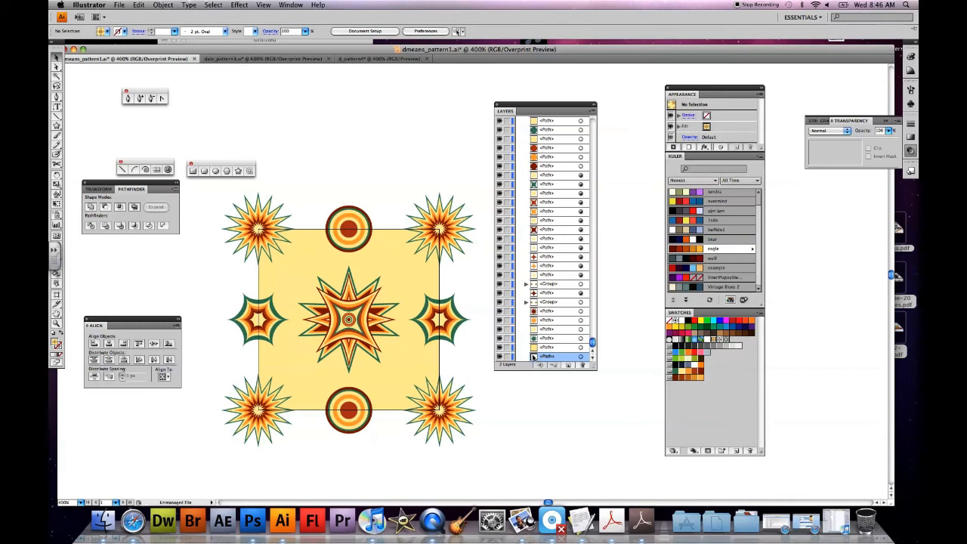
left_click(580, 357)
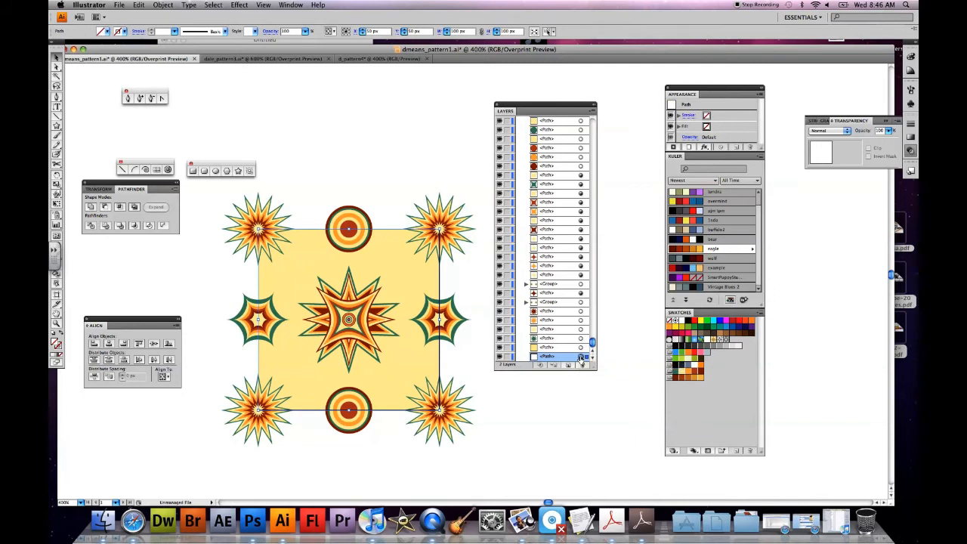
key("shift+Up")
key("shift+Up")
key("shift+Up")
key("shift+Up")
key("shift+Up")
key("shift+Up")
key("shift+Up")
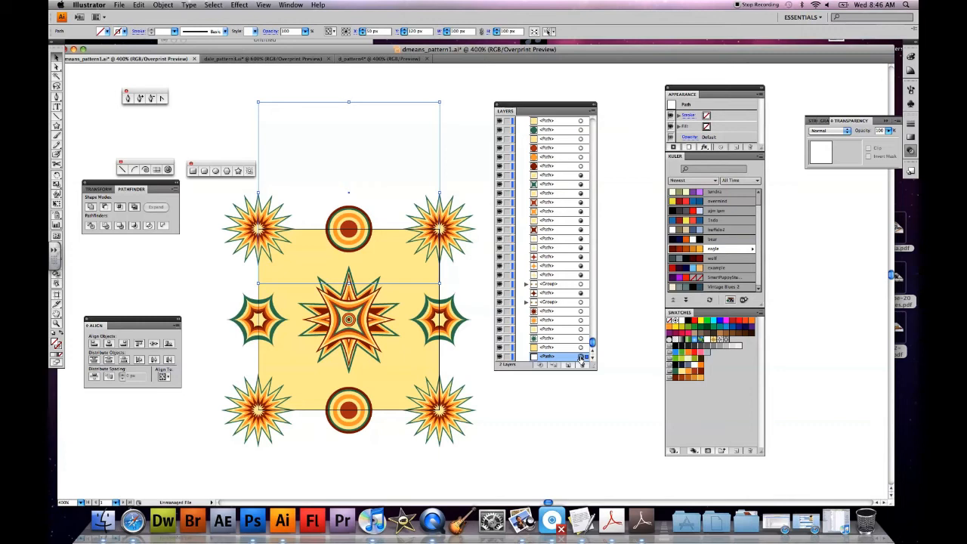
Undo all the upward moves of the unfilled square
key("super+z")
key("super+z")
key("super+z")
key("super+z")
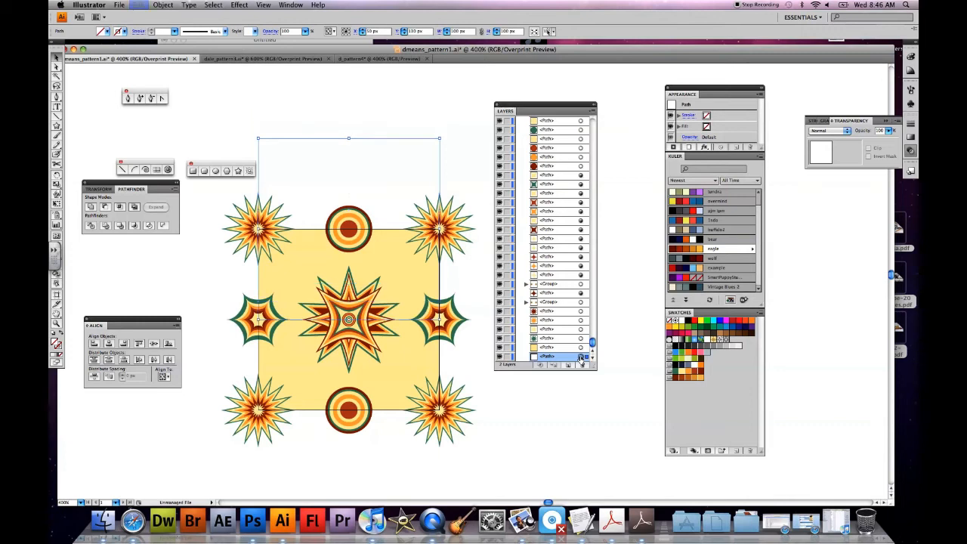
key("super+z")
key("super+z")
key("super+z")
key("super+z")
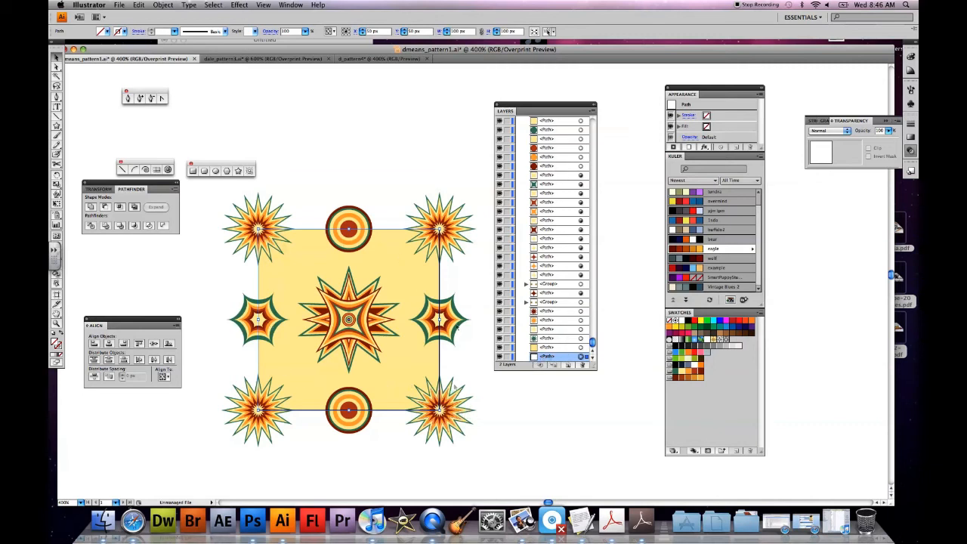
Select all of the tile artwork, including the unfilled square, and define it as a pattern swatch named test
left_click(385, 155)
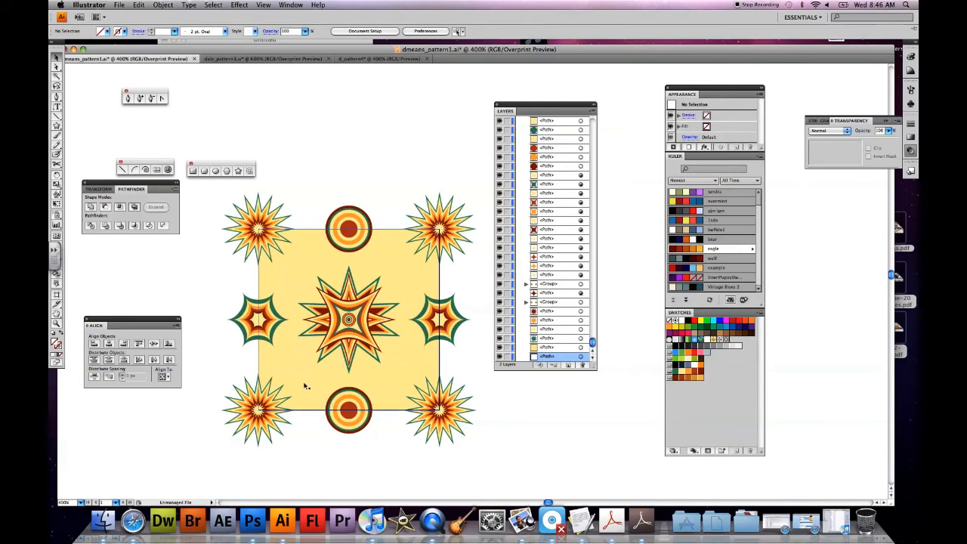
left_click_drag(219, 194, 466, 456)
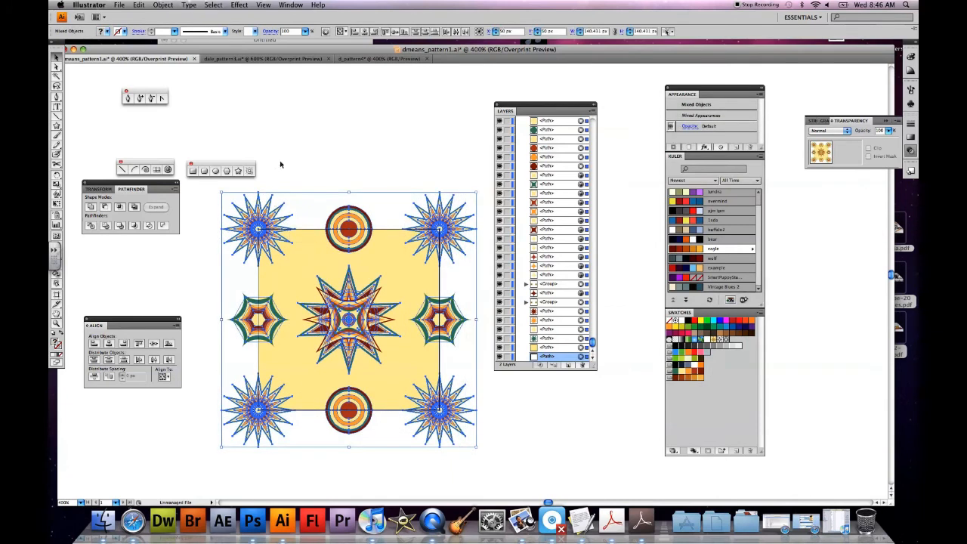
left_click(137, 4)
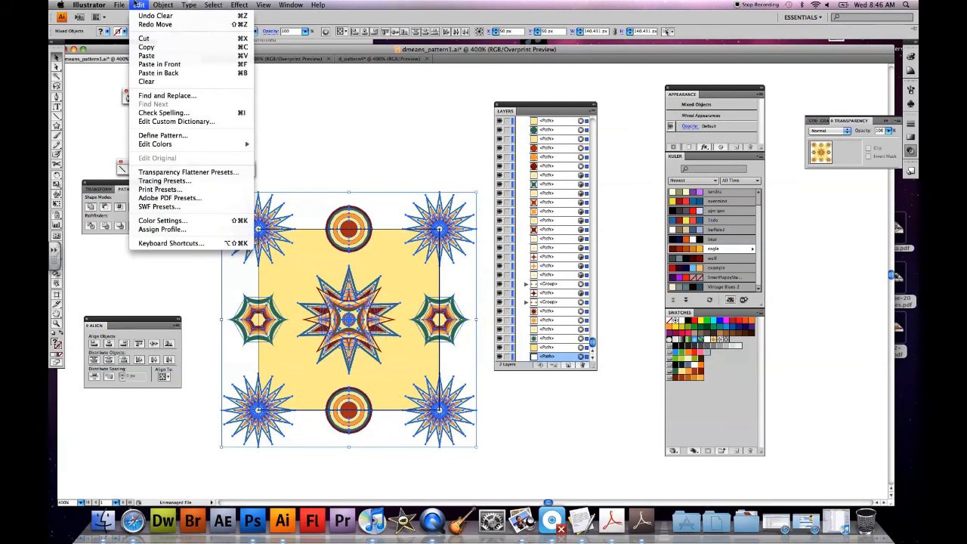
left_click(176, 135)
left_click_drag(442, 144, 349, 106)
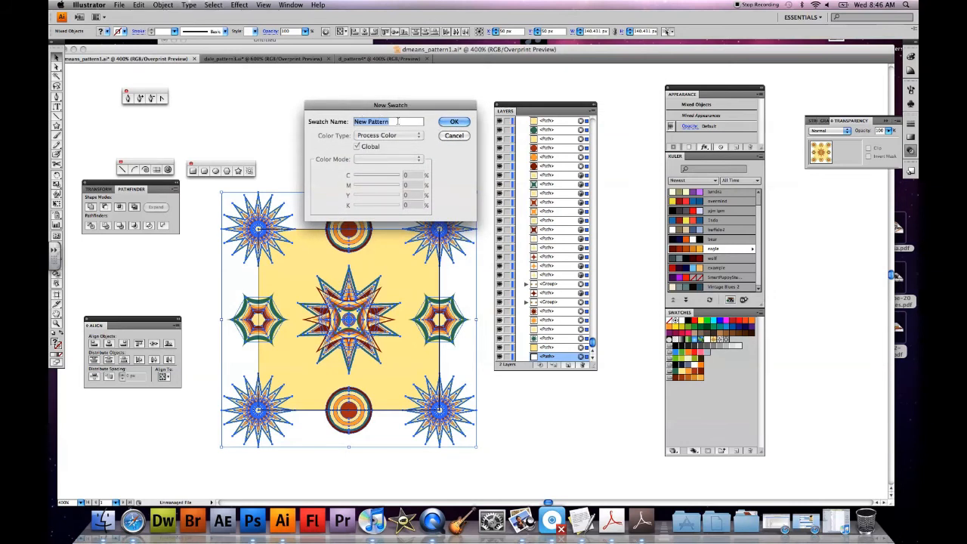
type("test")
key("Return")
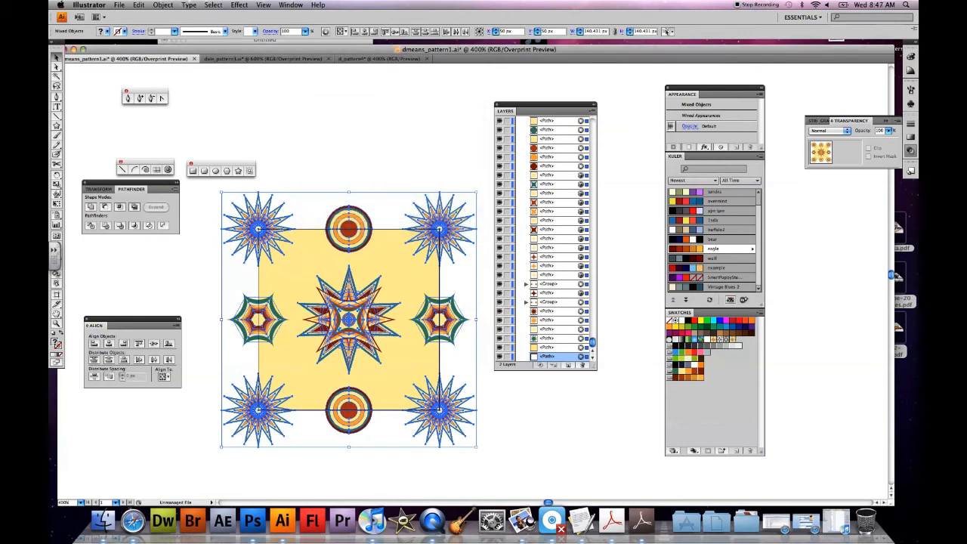
Draw a rectangle about 215 × 275 px to the right of the tile and fill it with the test pattern swatch
left_click_drag(560, 106, 857, 203)
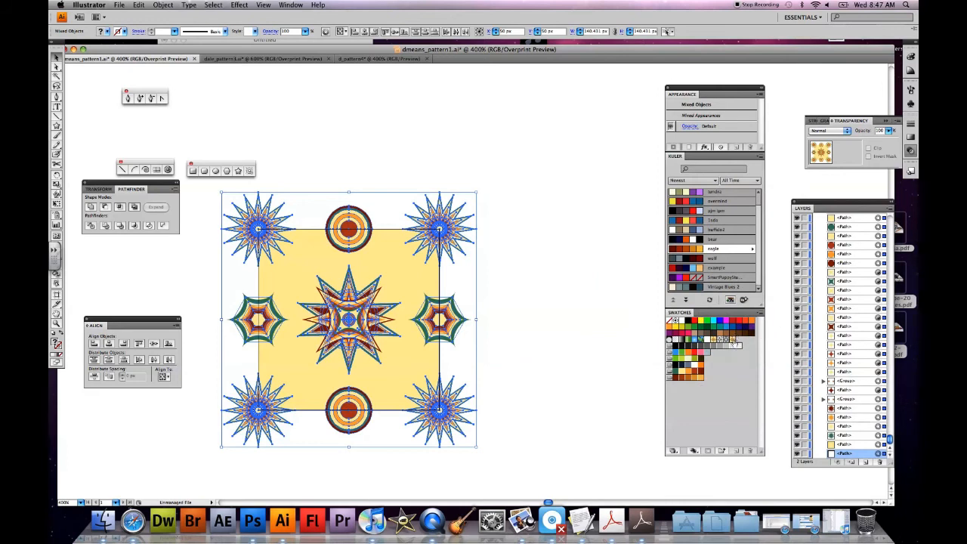
left_click(592, 285)
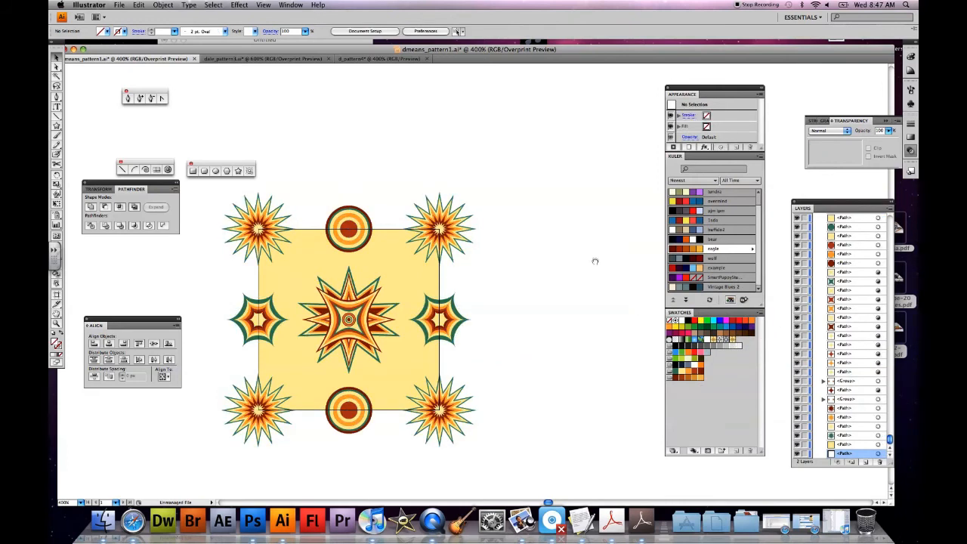
left_click_drag(594, 262, 274, 263)
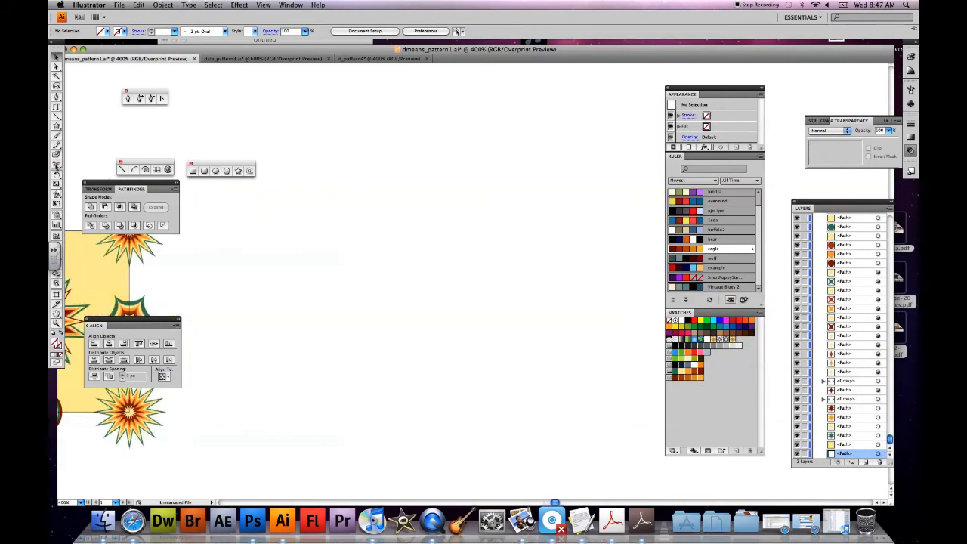
left_click(194, 171)
left_click_drag(255, 73, 648, 462)
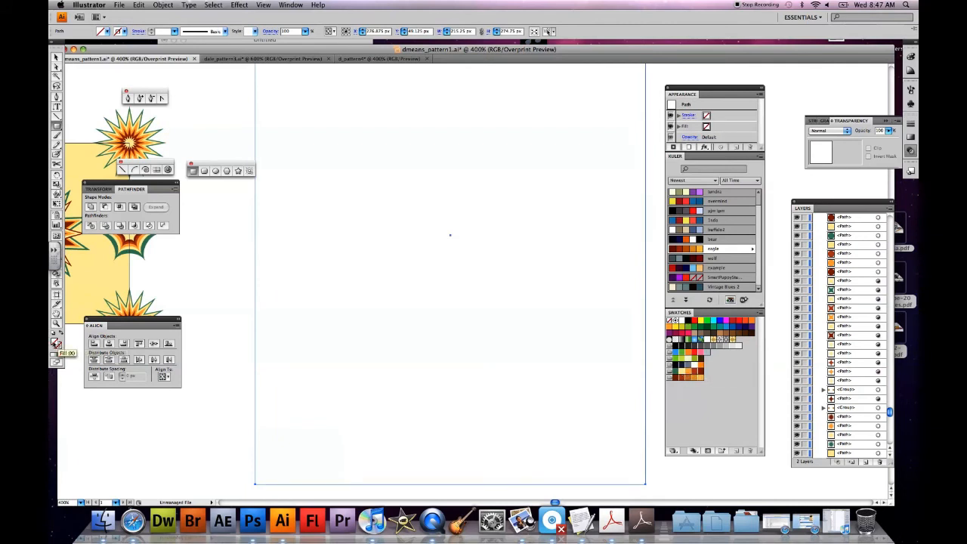
left_click(57, 345)
left_click(732, 341)
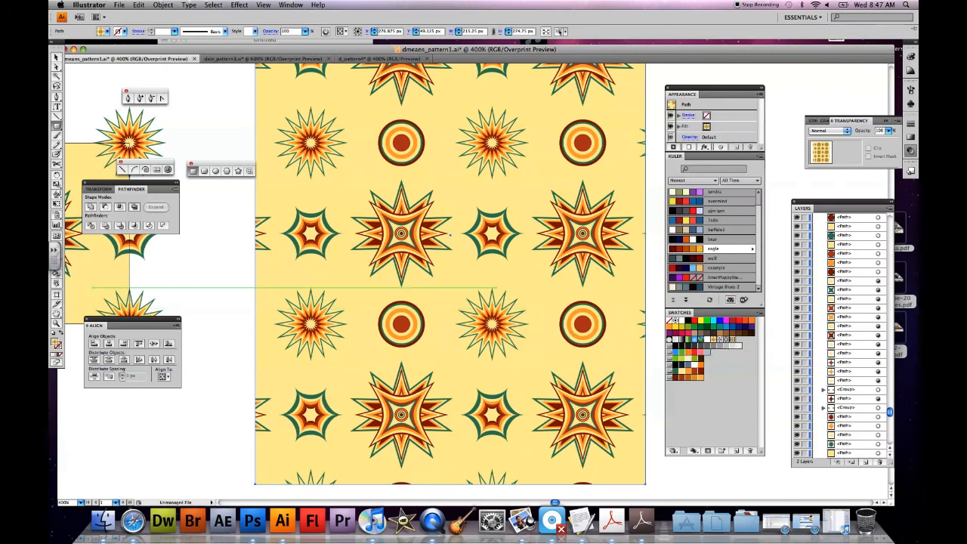
Enlarge the pattern-filled rectangle from its centre to about 496 × 633 px
key("super+minus")
key("super+minus")
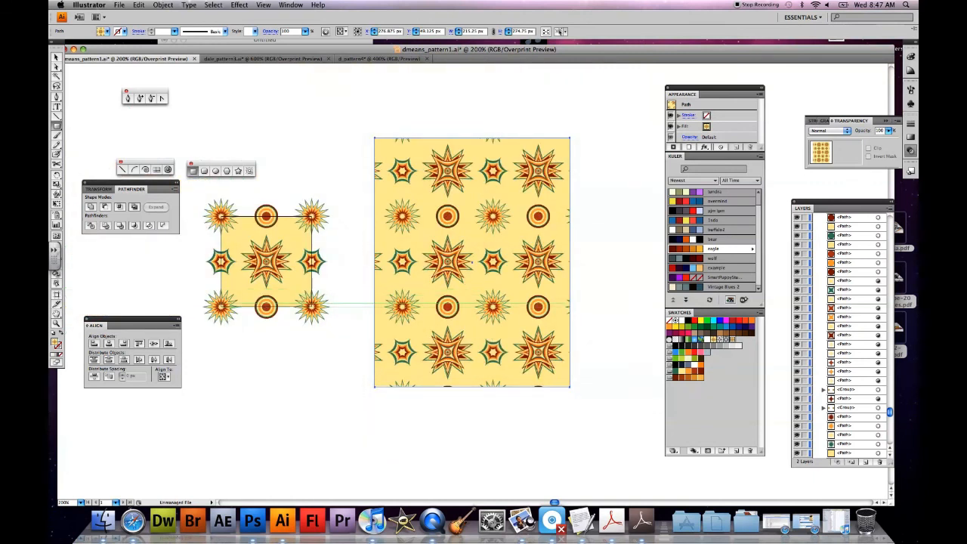
key("v")
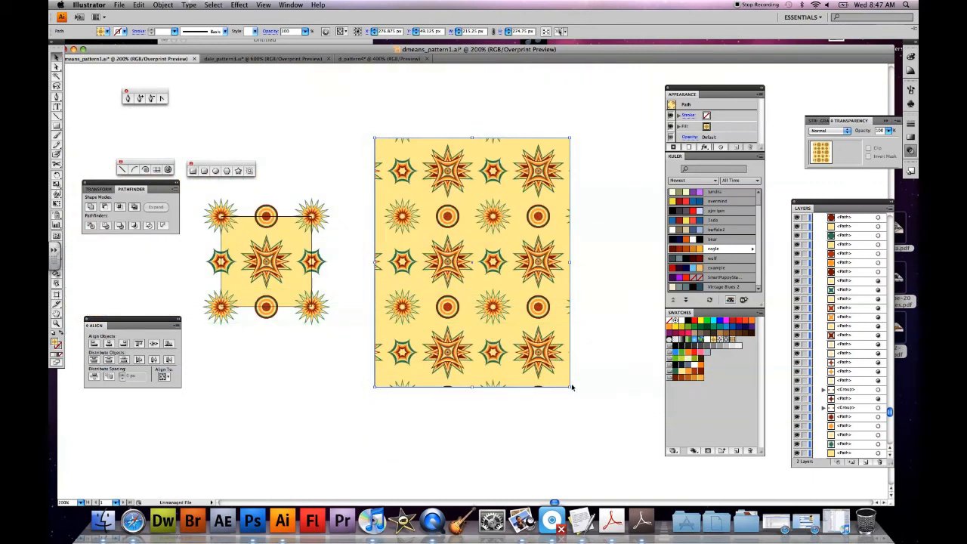
left_click_drag(567, 387, 695, 498)
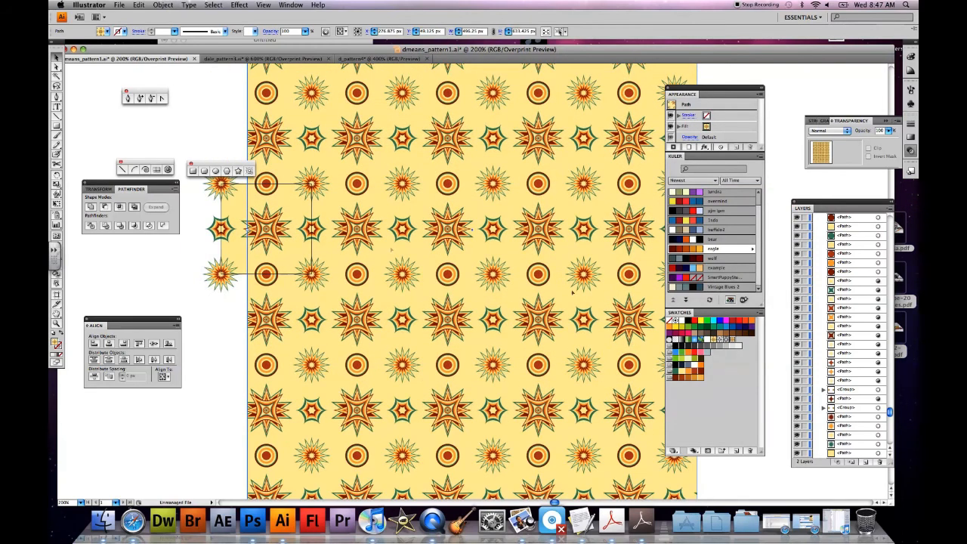
Review the unfilled square at the bottom of Layer 1's stack and the Define Pattern command
left_click_drag(834, 204, 448, 115)
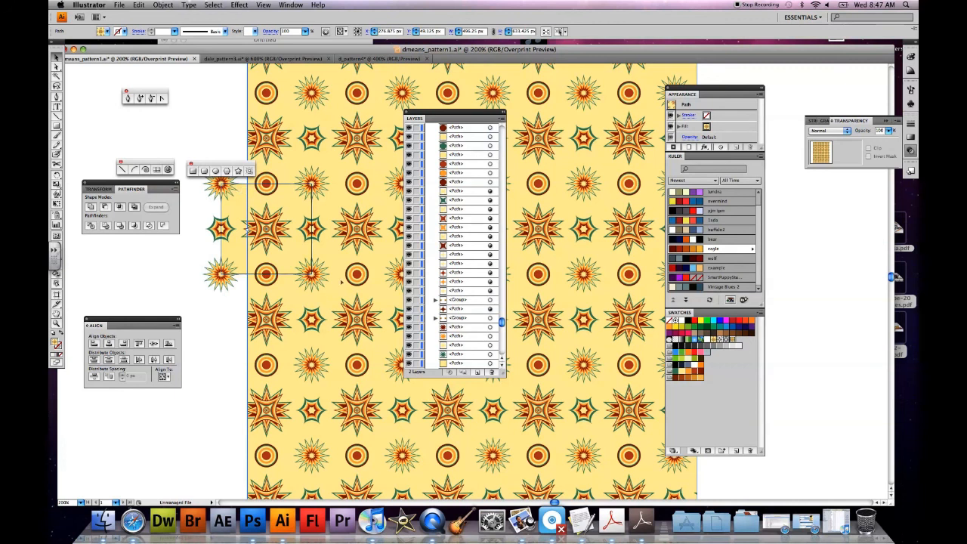
scroll(554, 339, "down", 1)
scroll(466, 324, "down", 1)
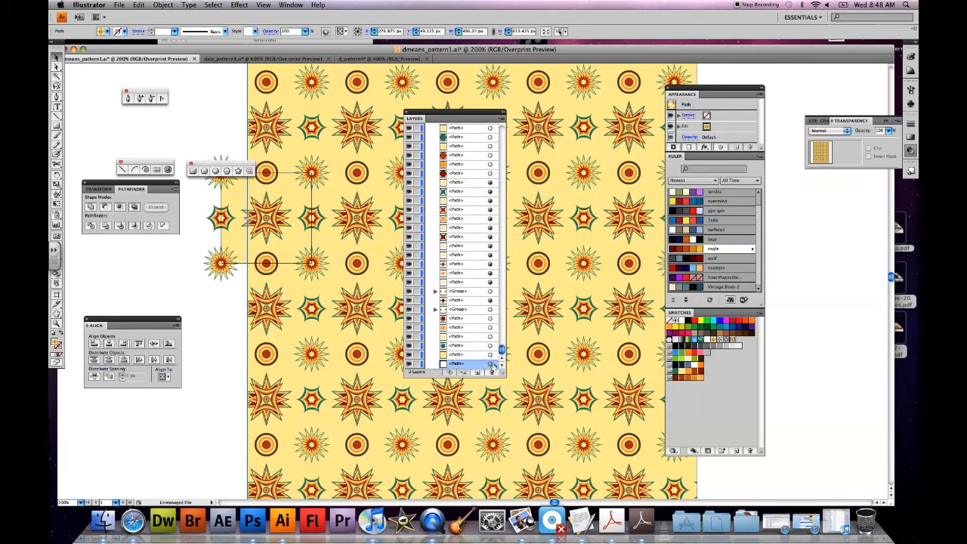
left_click(139, 5)
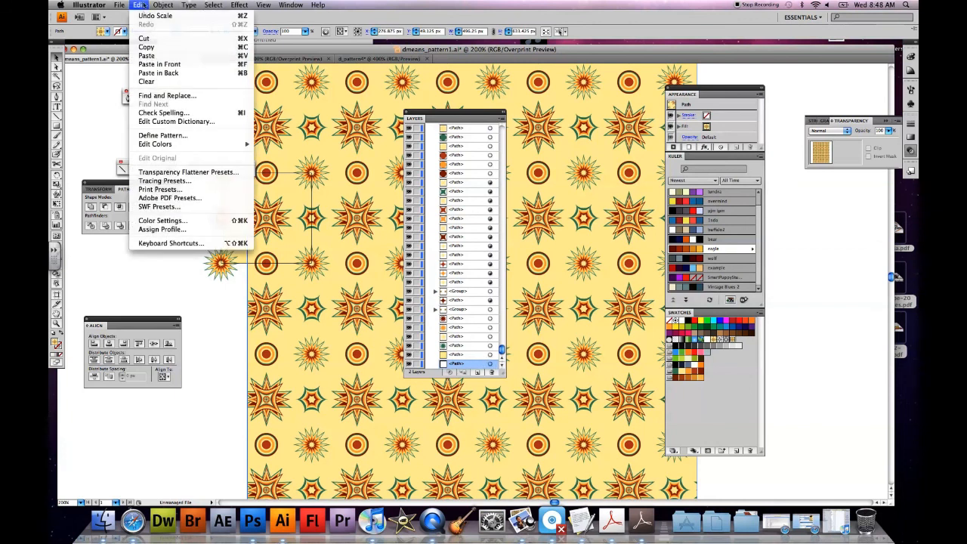
left_click(175, 138)
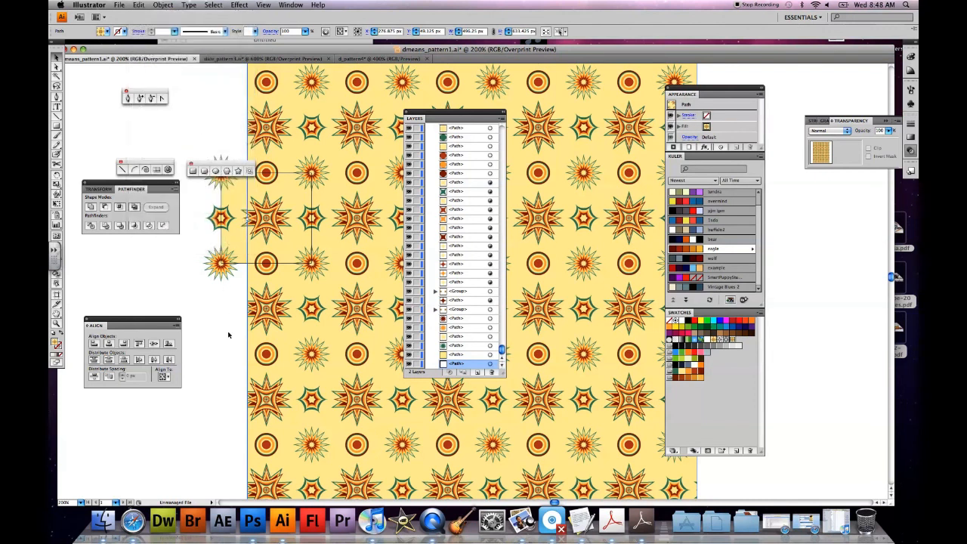